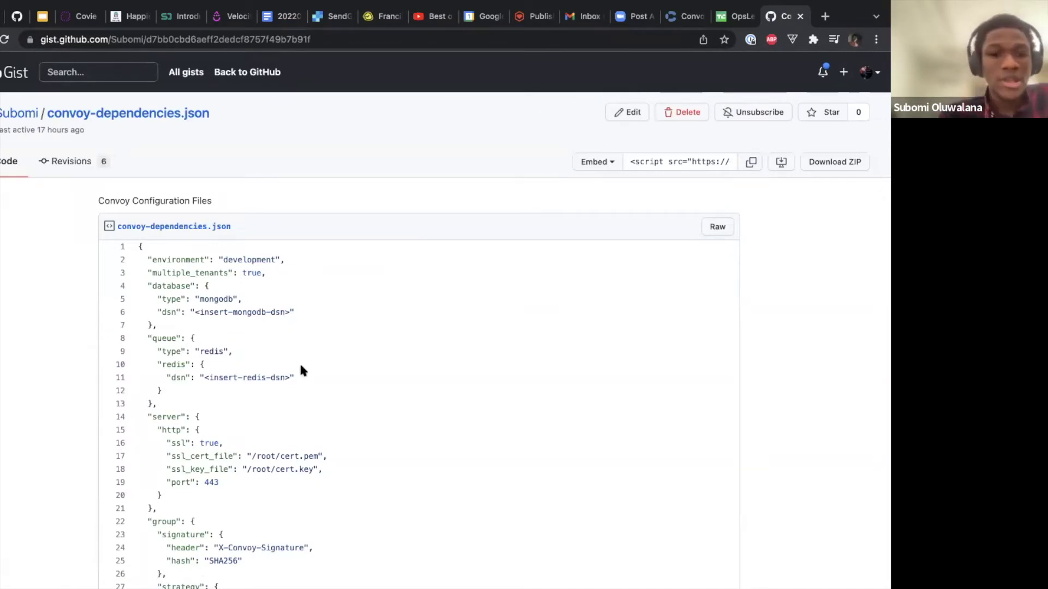
Step: Switch to the terminal and install Convoy through Homebrew with the command brew install convoy
key(super+Tab)
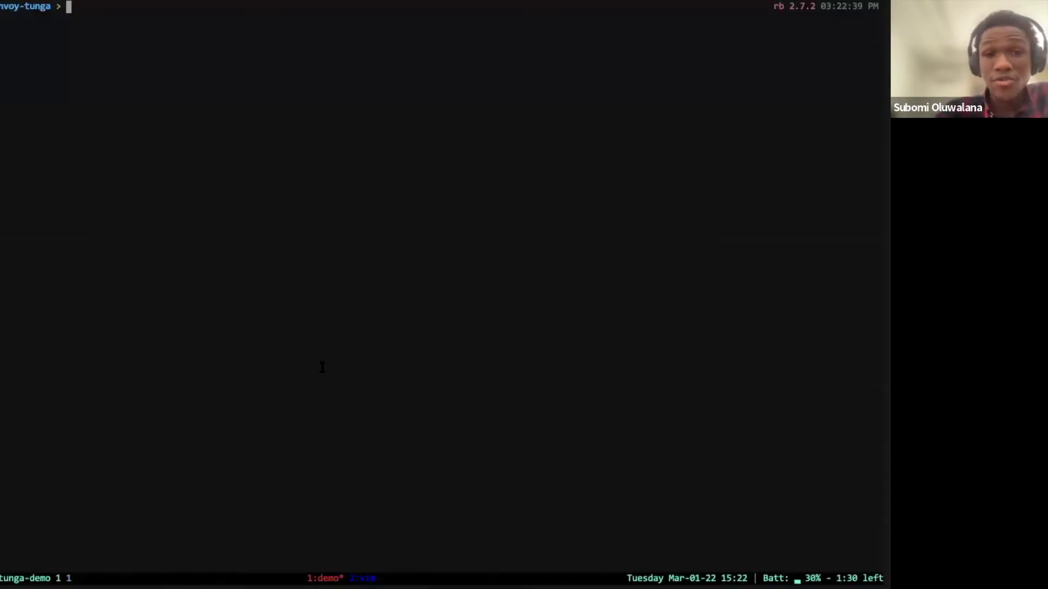
text(brew install convoy)
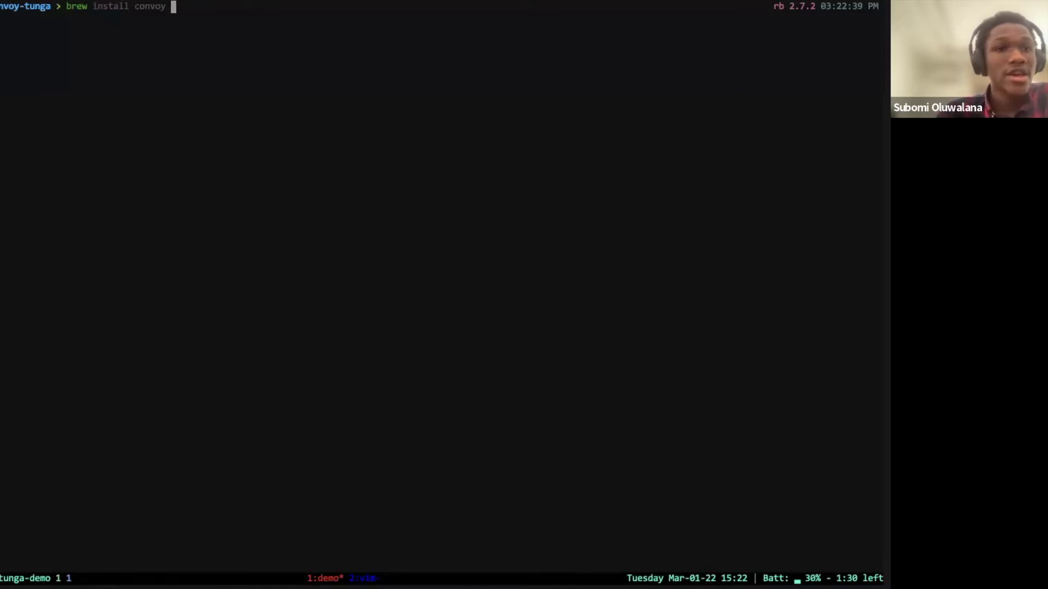
key(Return)
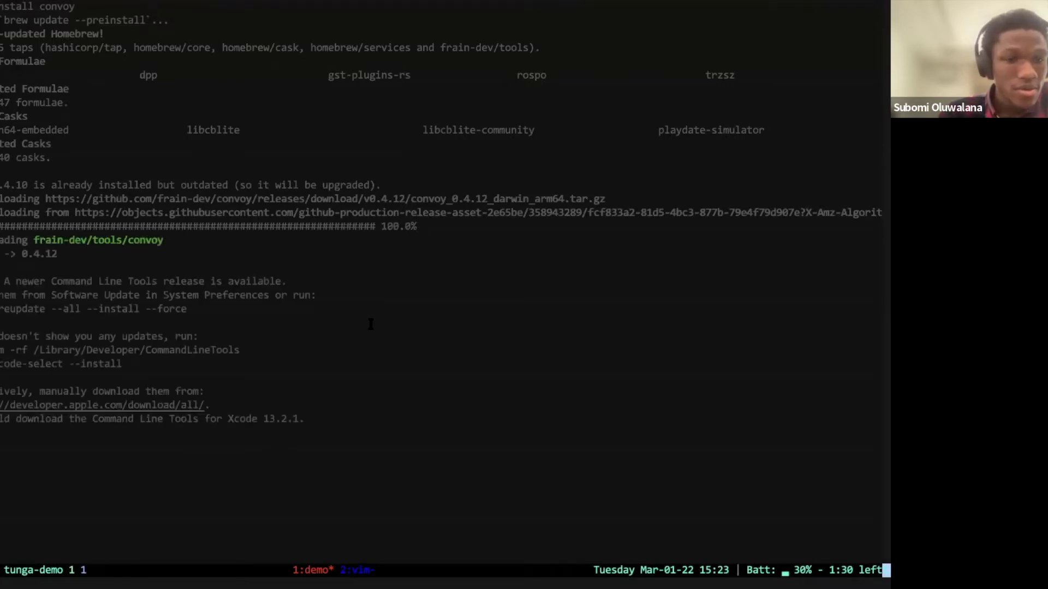
Step: Clear the terminal output and check the installed Convoy version with convoy version
text(clear)
key(Return)
text(convoy version)
key(Return)
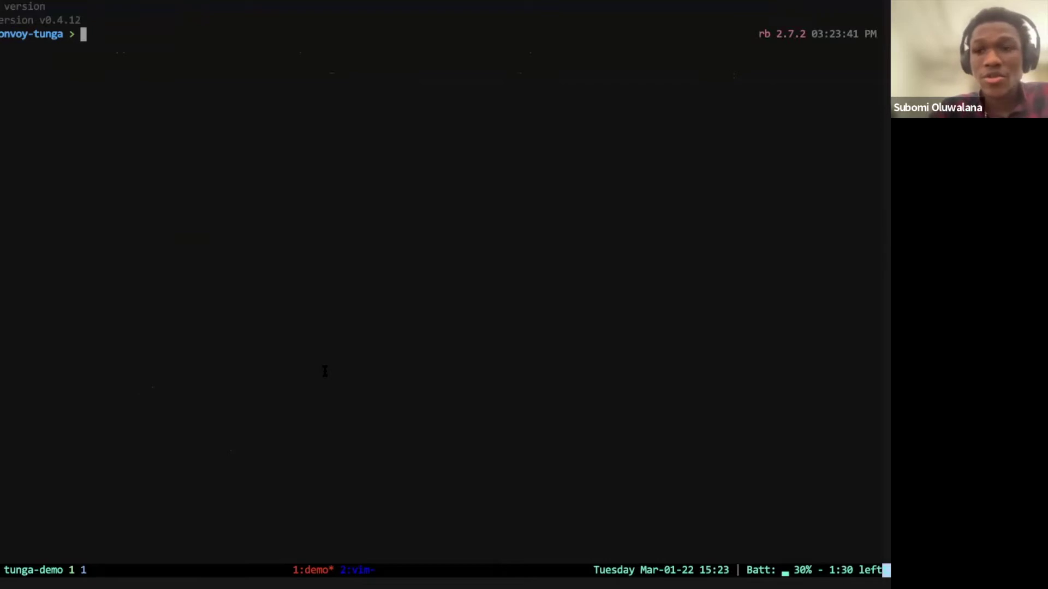
Step: Start the Convoy server using the ./convoy.json configuration file
text(convoy serv)
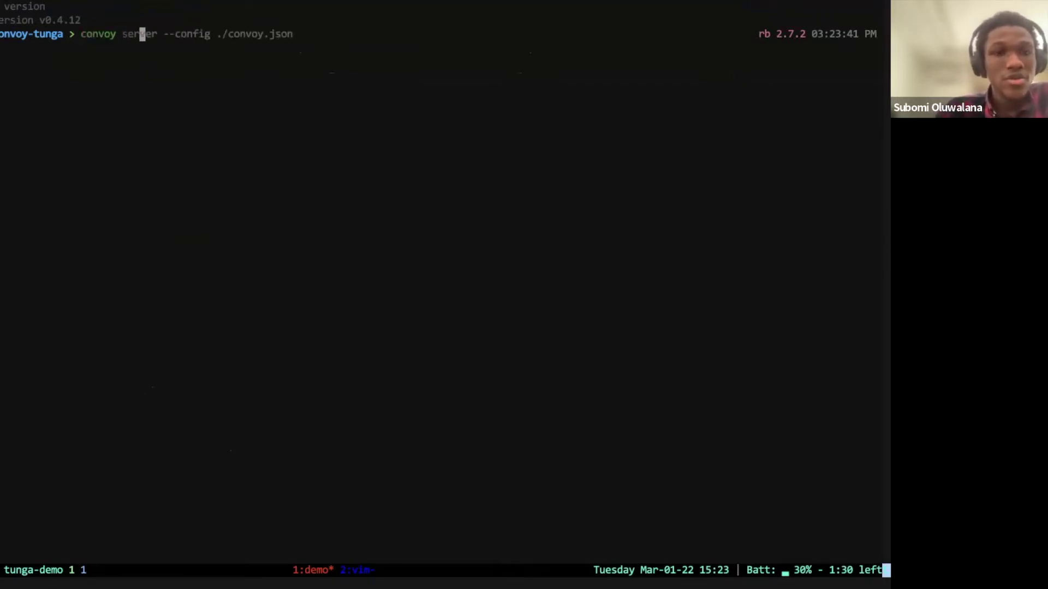
key(Right)
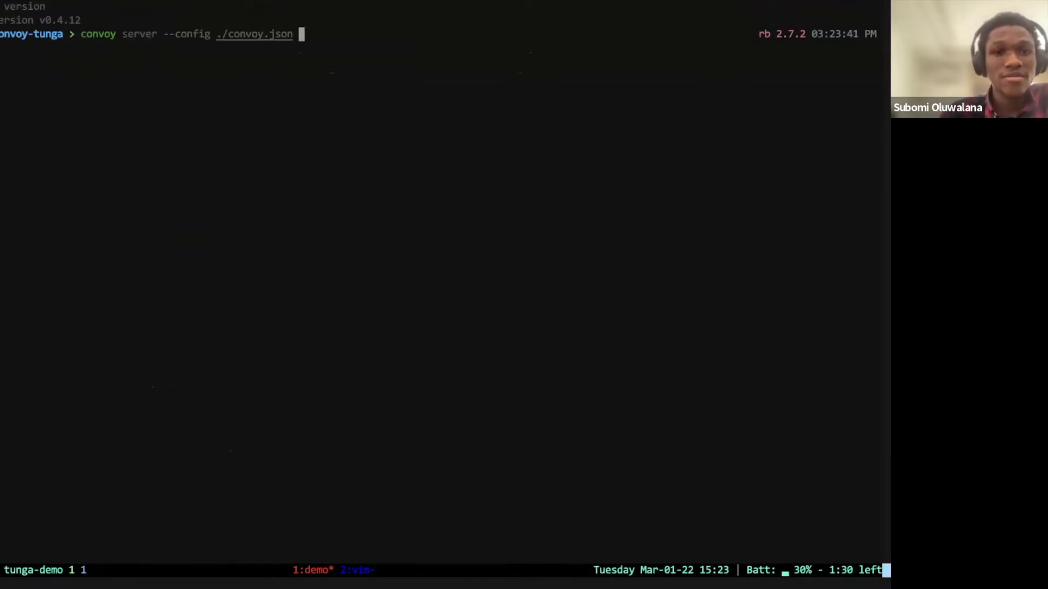
key(Return)
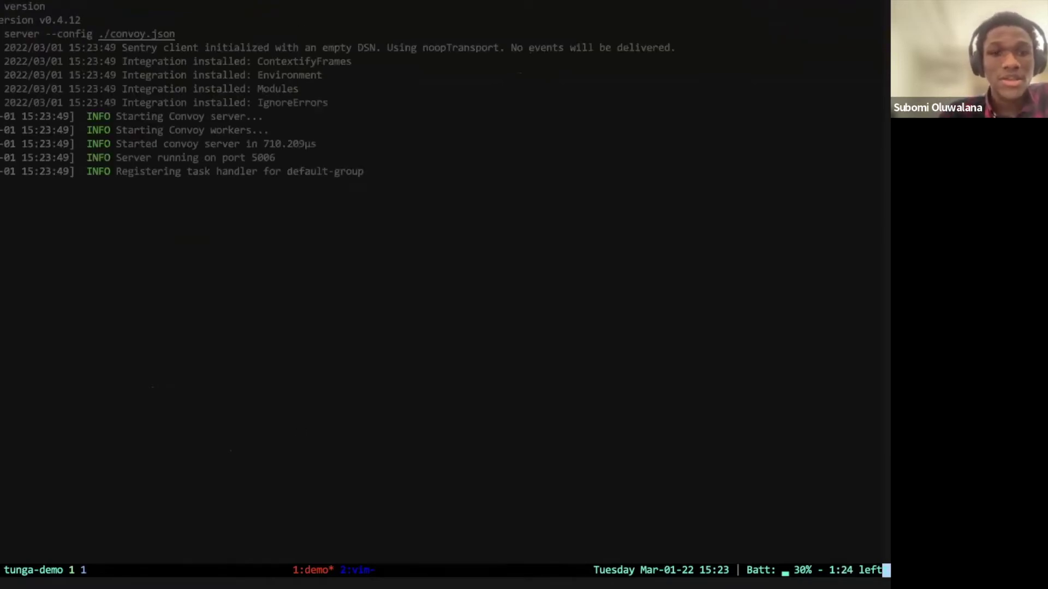
Step: Switch to the browser, open the Convoy dashboard at localhost:5006 in a new tab and look over the page
key(super+Tab)
key(super+t)
text(lo)
key(Return)
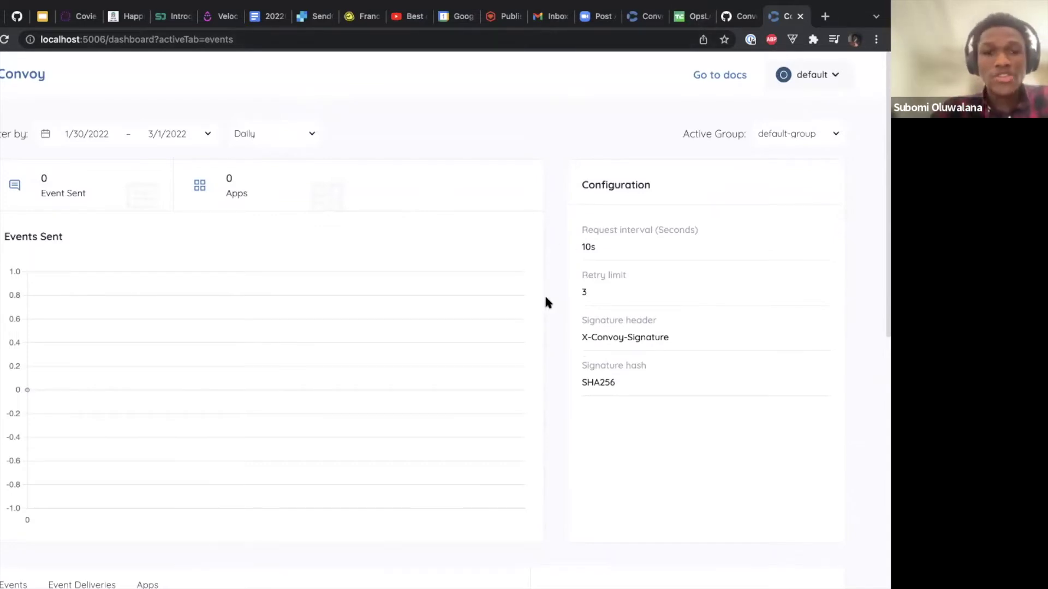
scroll(556, 275, down, 6)
scroll(600, 186, up, 6)
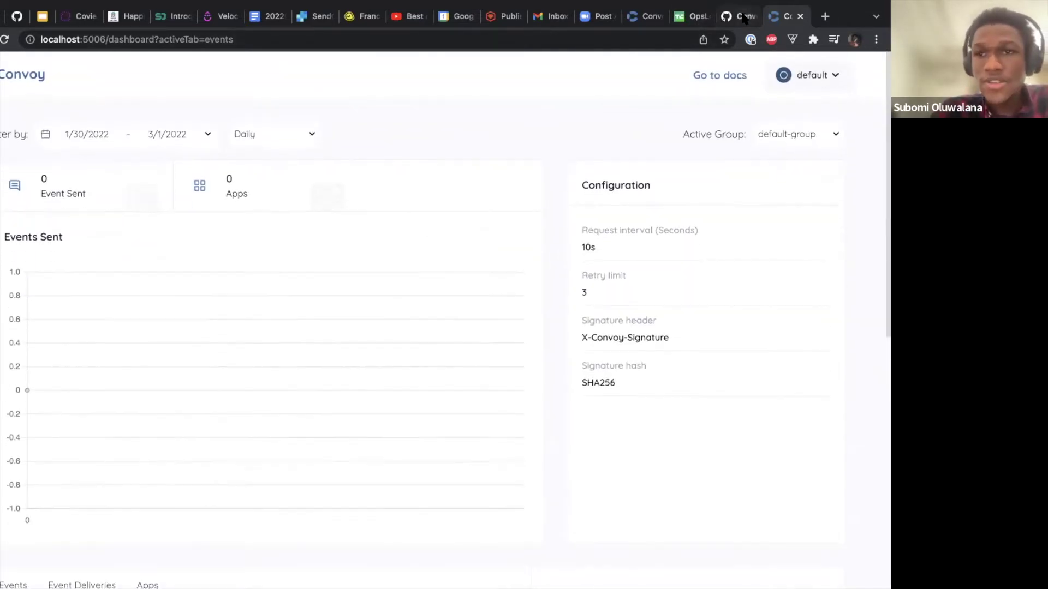
Step: Return to the configuration gist and review the database, queue, server and group settings in convoy.json
click(738, 17)
scroll(419, 330, down, 3)
scroll(419, 331, up, 3)
scroll(421, 331, up, 1)
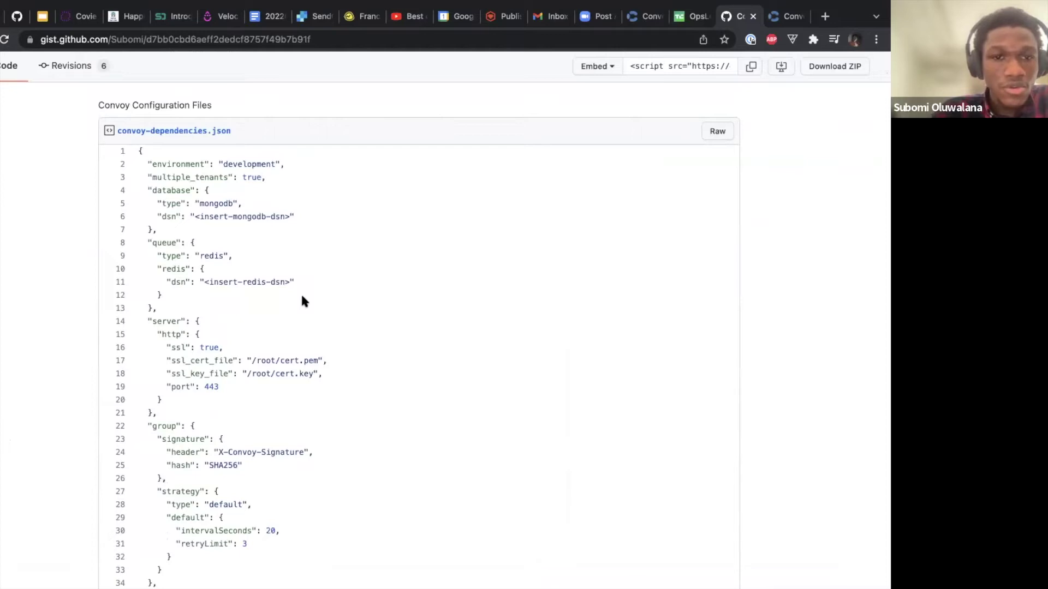
scroll(304, 301, down, 15)
scroll(304, 301, up, 3)
scroll(304, 300, down, 6)
scroll(303, 300, down, 3)
scroll(302, 300, up, 3)
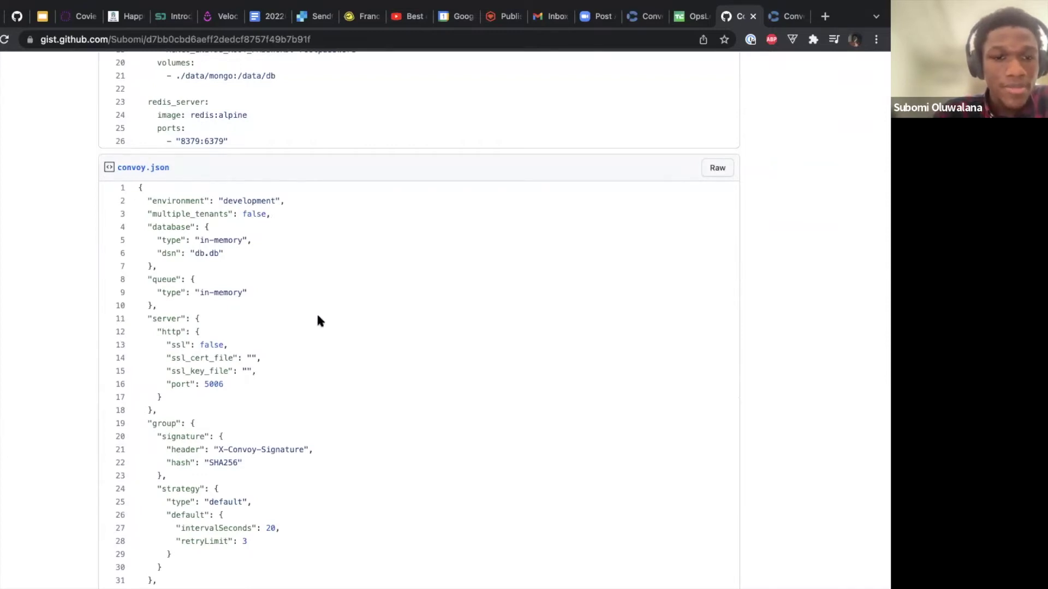
scroll(317, 316, down, 1)
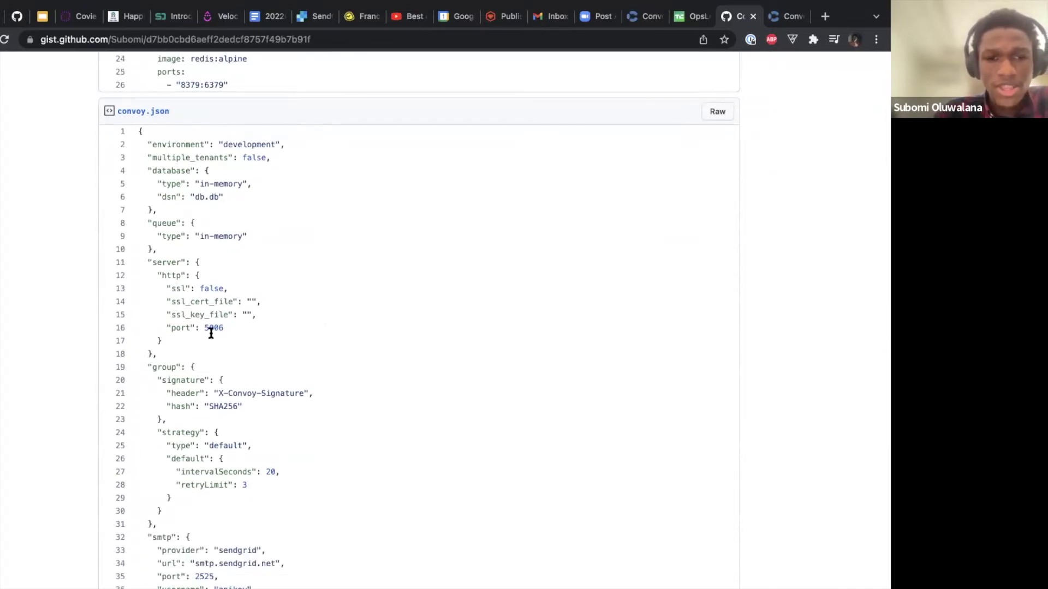
scroll(241, 326, down, 2)
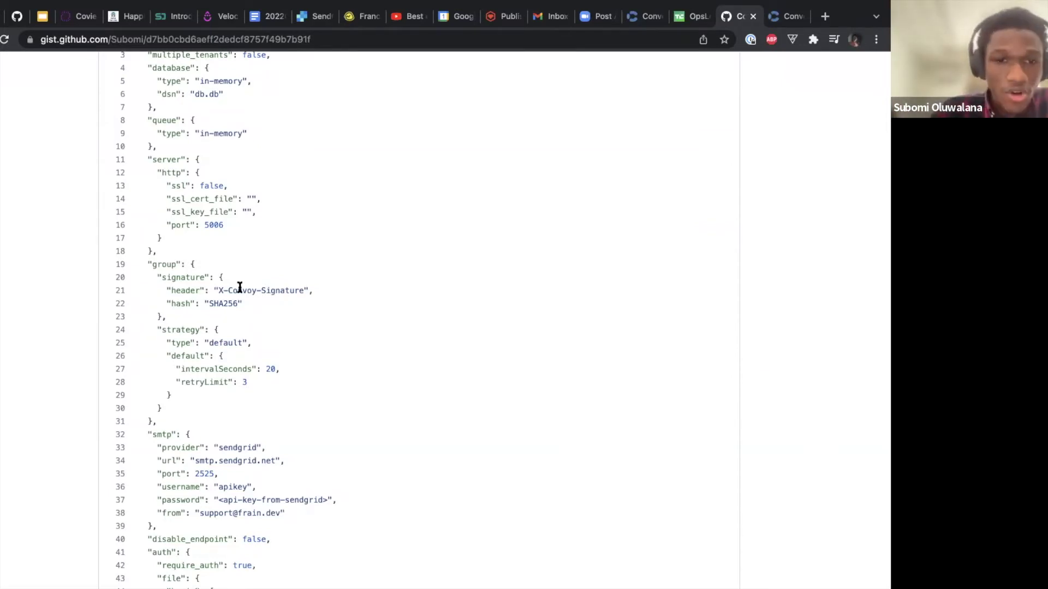
Step: Compare the group signature header and hash in convoy.json with the Configuration details on the Convoy dashboard
drag(217, 288, 301, 289)
click(297, 288)
double_click(297, 289)
click(297, 289)
double_click(216, 303)
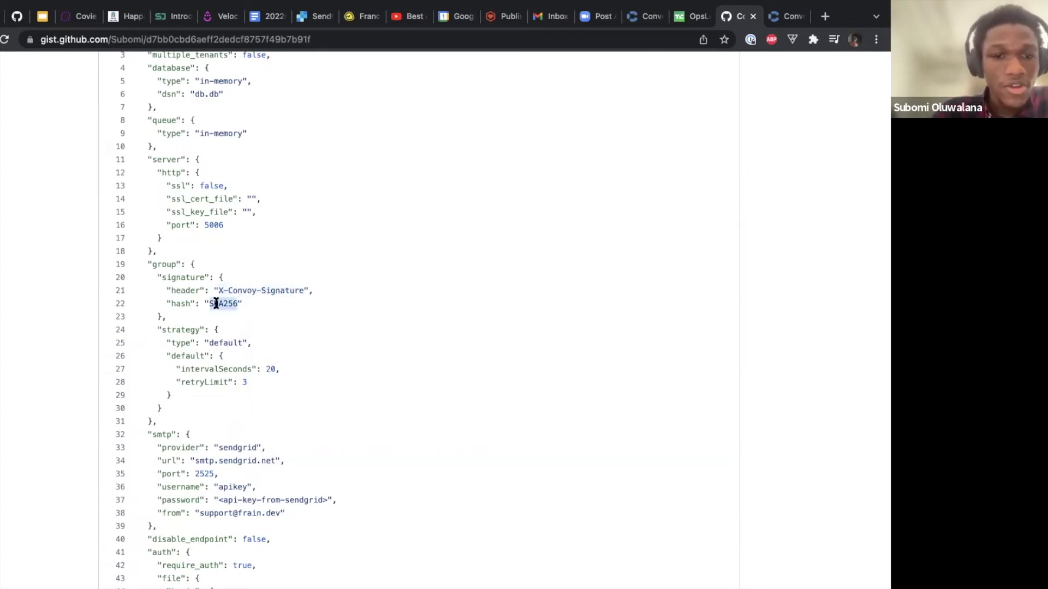
click(786, 16)
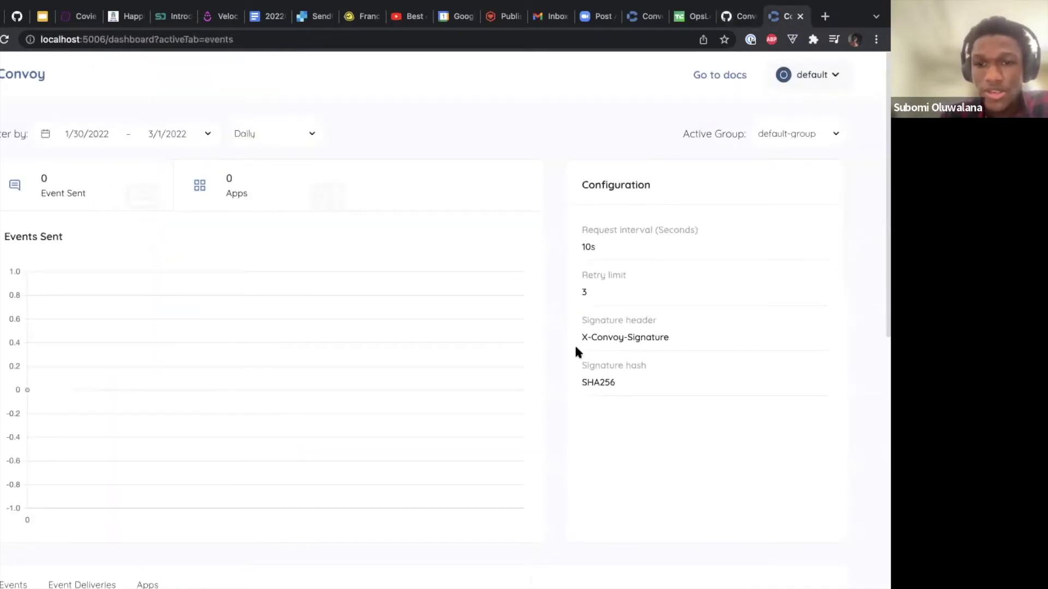
drag(582, 339, 655, 336)
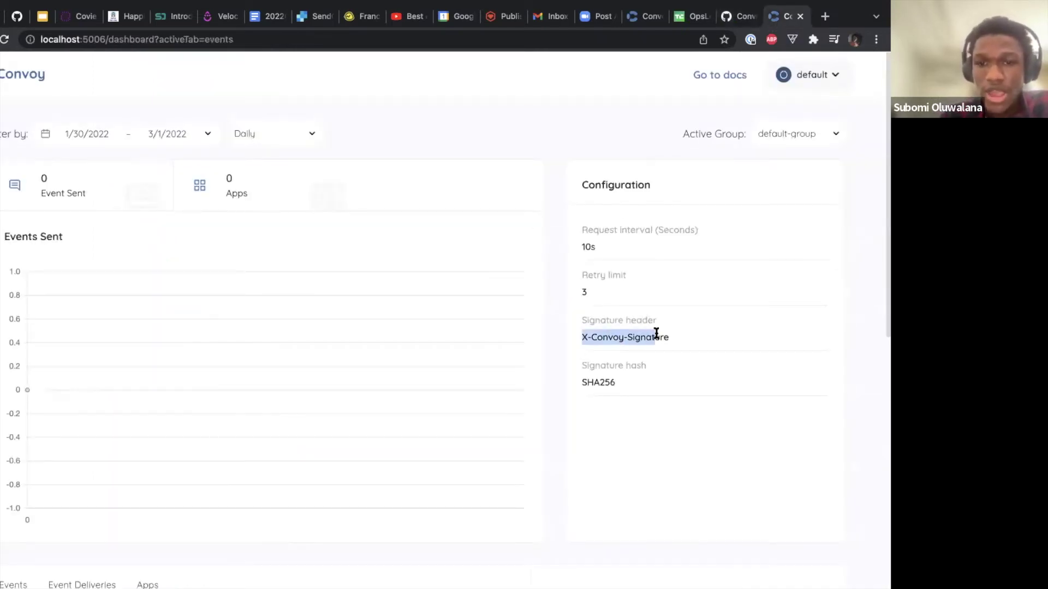
click(628, 382)
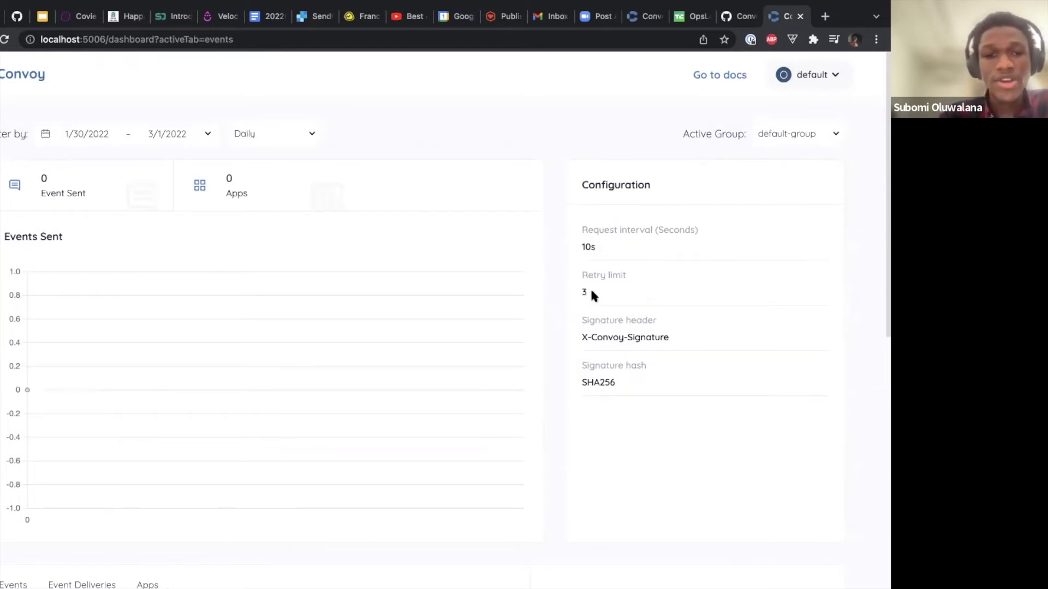
Step: Look through the dashboard and show its list of apps
scroll(591, 287, down, 7)
scroll(328, 286, up, 7)
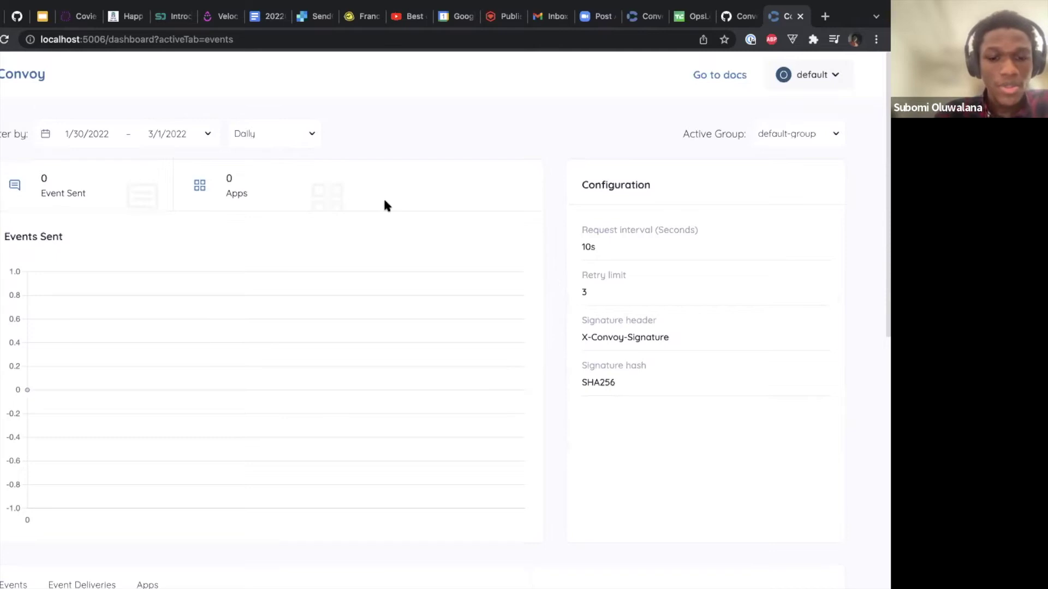
scroll(362, 306, down, 7)
click(148, 195)
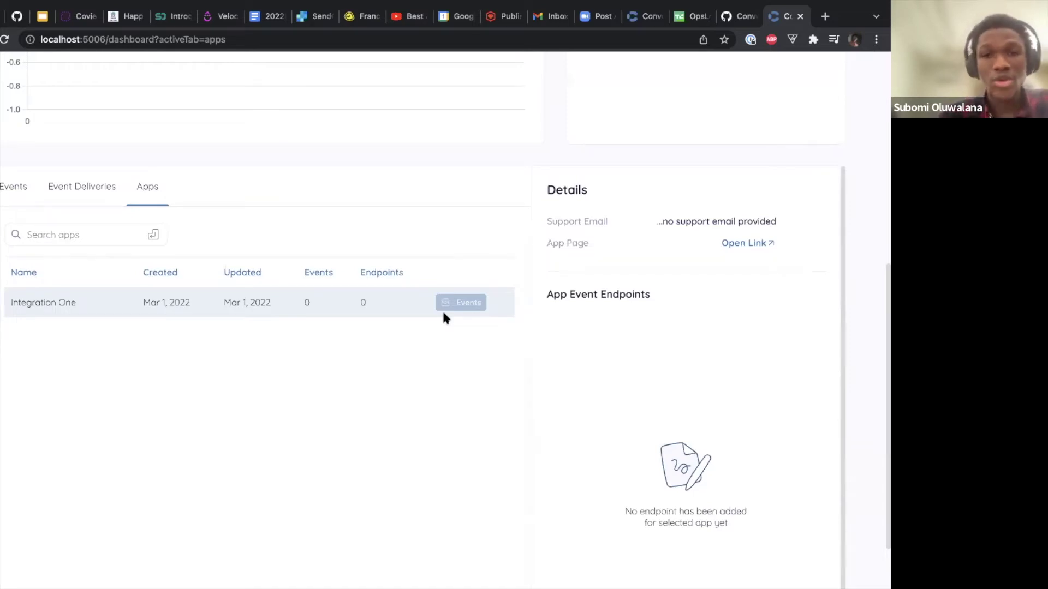
Step: Open webhook.site in a new browser tab and copy its webhook URL
click(825, 16)
text(we)
key(Return)
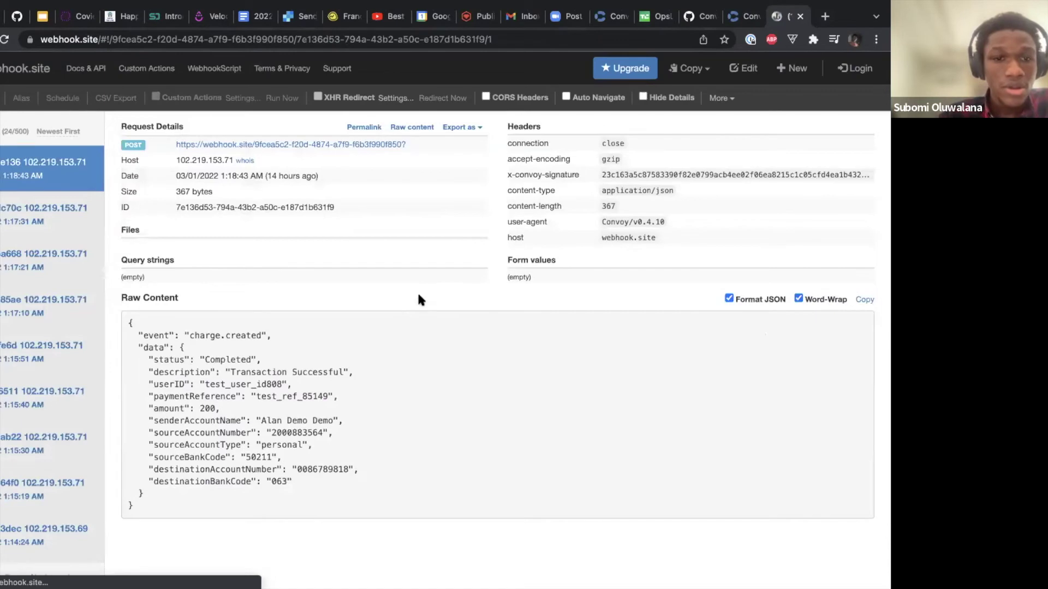
click(689, 68)
click(651, 109)
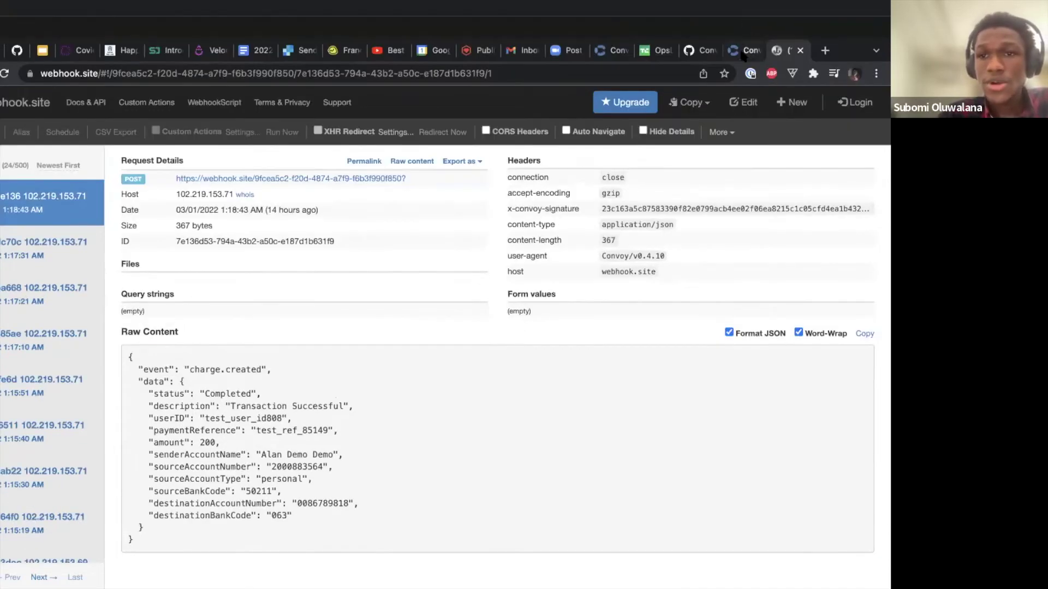
Step: Return to the Convoy dashboard and inspect the Webhooks Site URL endpoint of the Integration One app
click(742, 16)
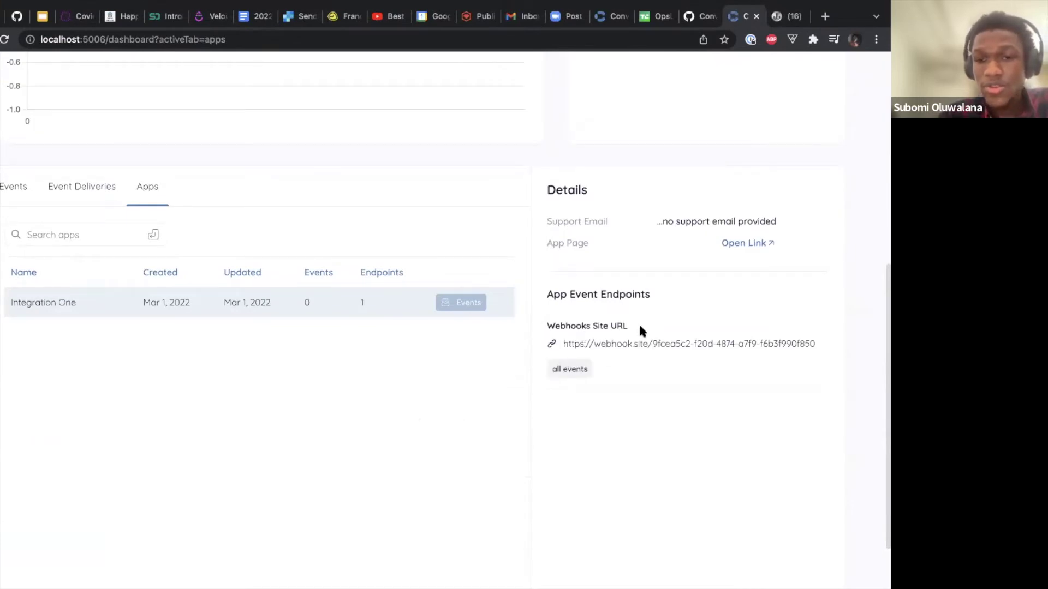
triple_click(571, 370)
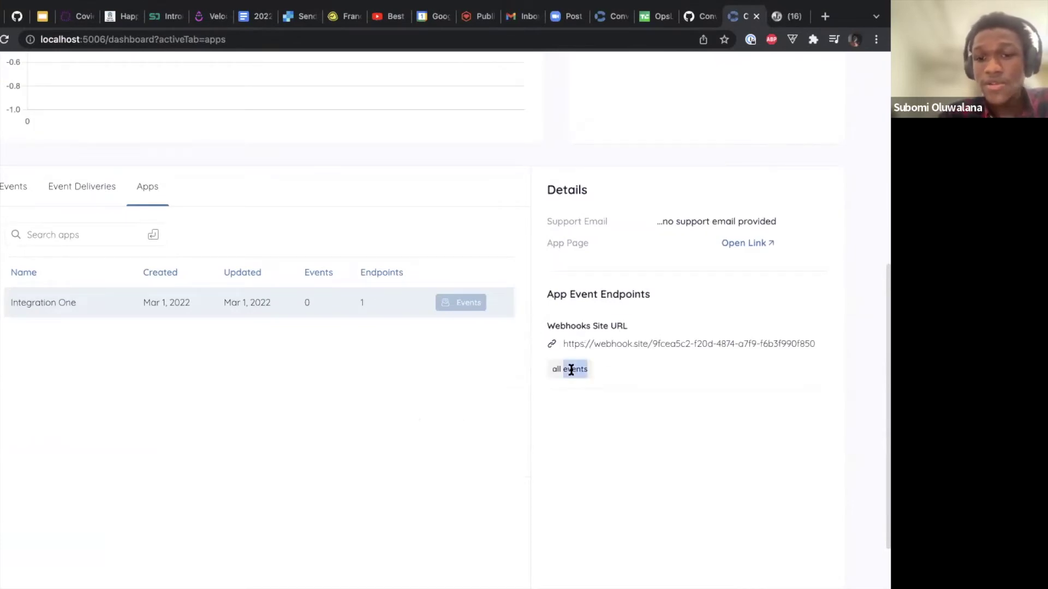
click(514, 388)
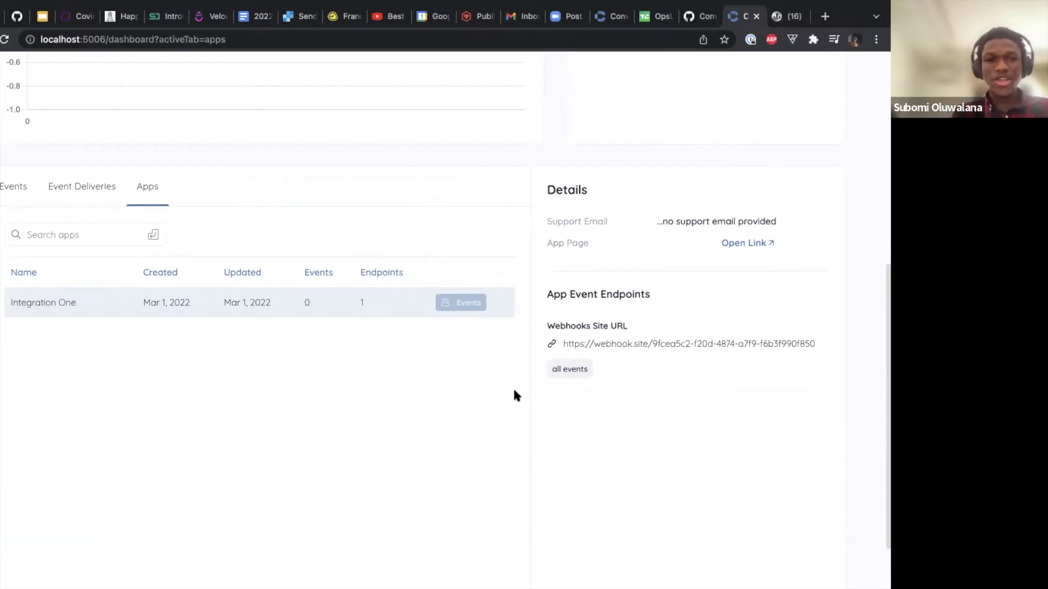
Step: Open the webhooks presentation and examine the Demo slide's flow between API Provider, Convoy and Customers Endpoint
scroll(556, 213, up, 5)
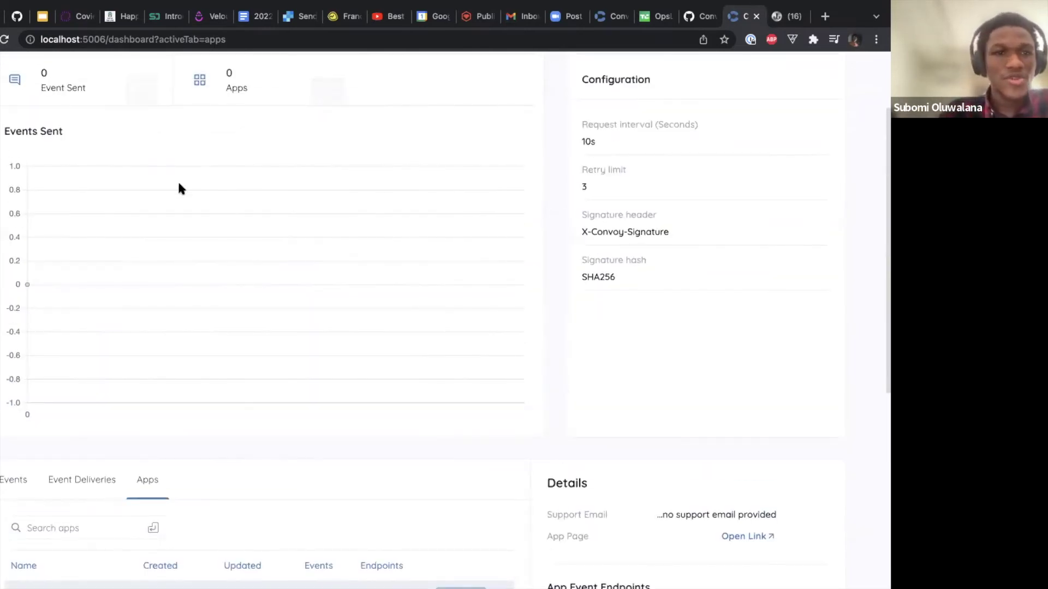
click(42, 17)
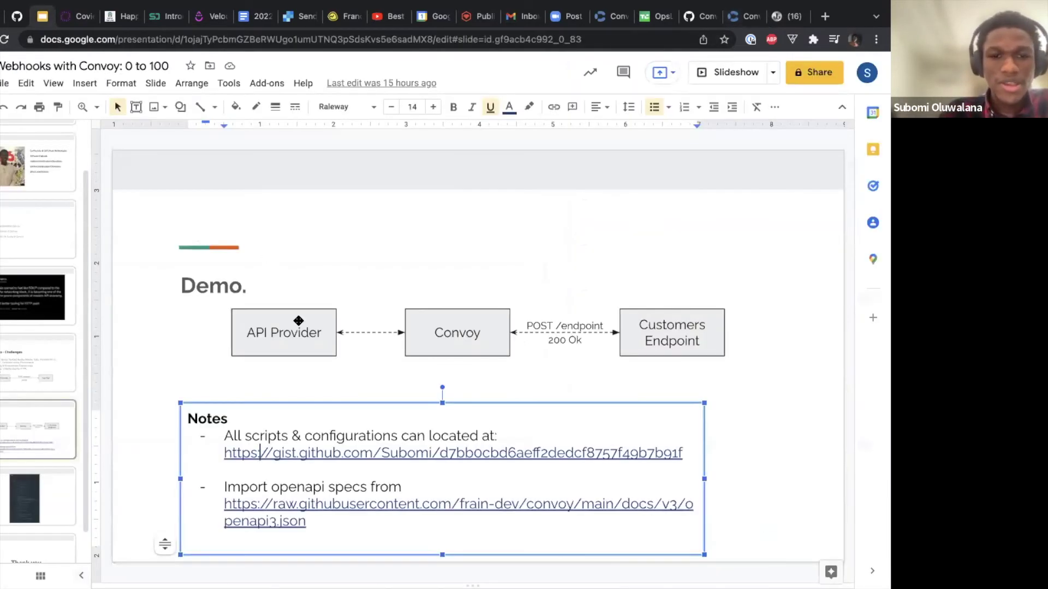
click(289, 325)
double_click(293, 338)
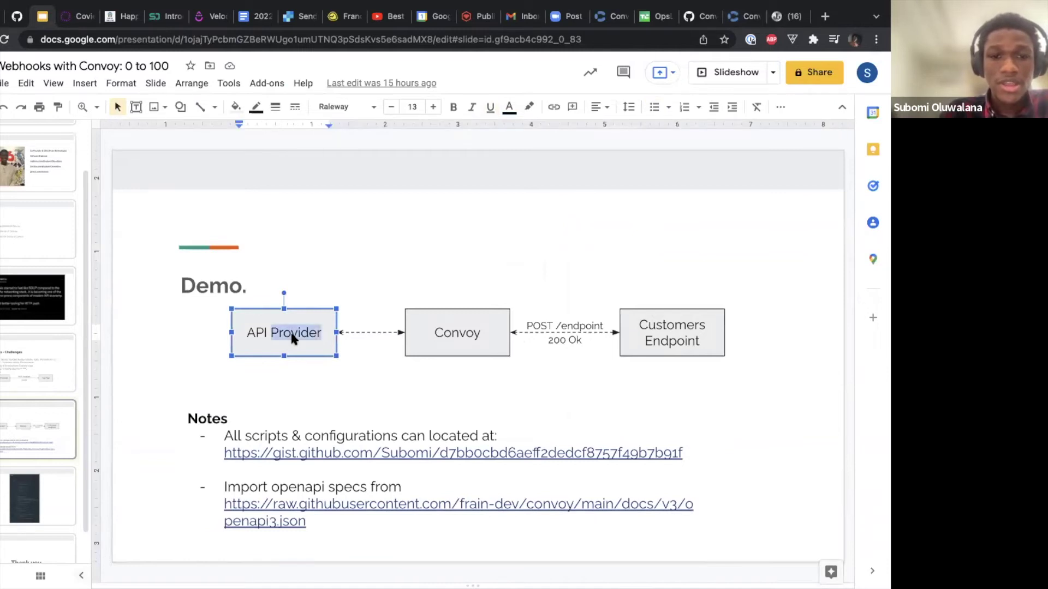
click(485, 330)
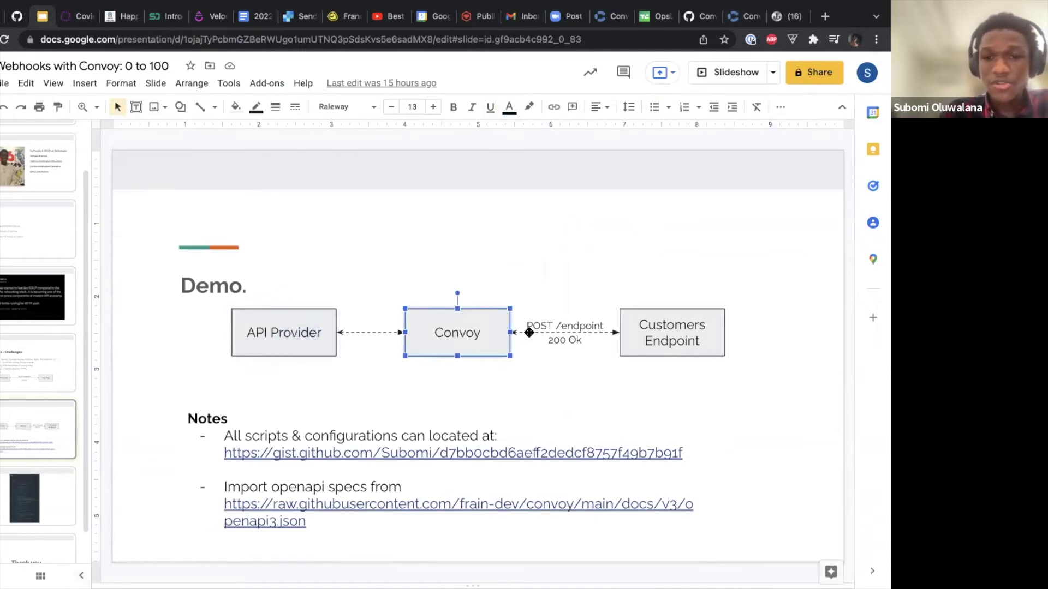
click(663, 326)
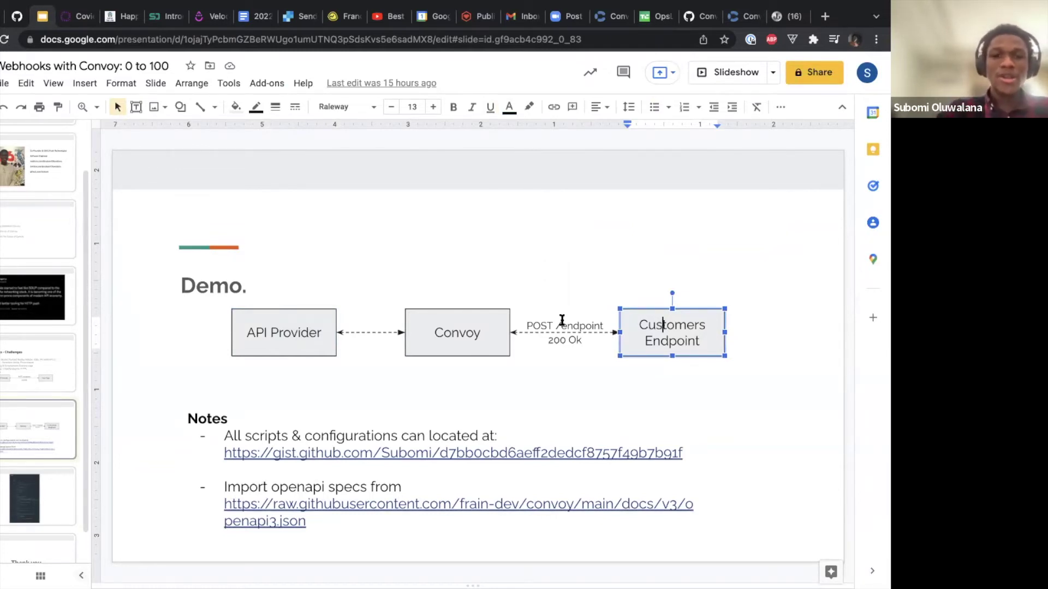
click(275, 335)
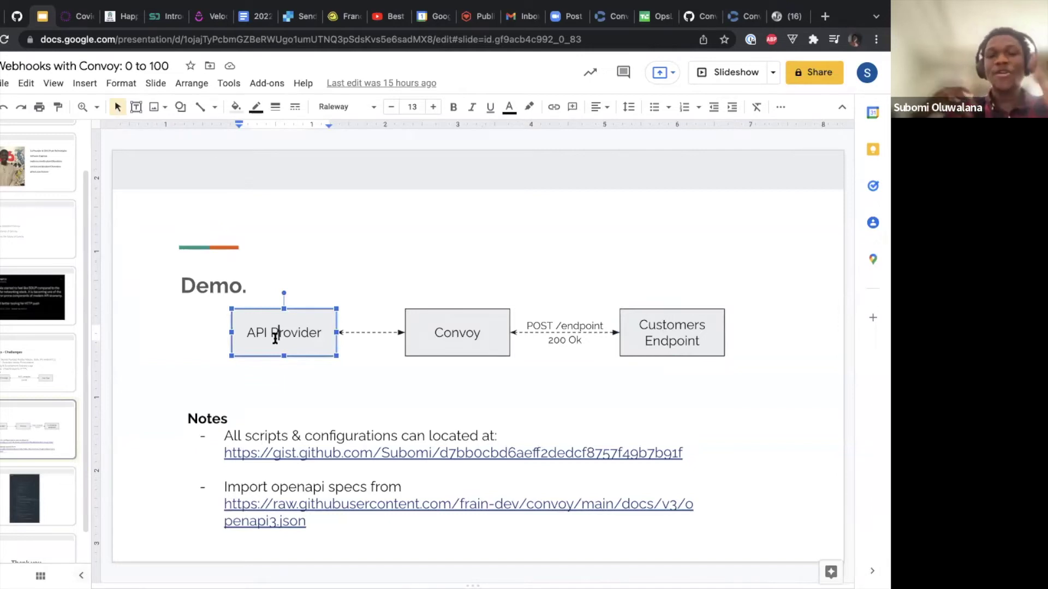
click(439, 328)
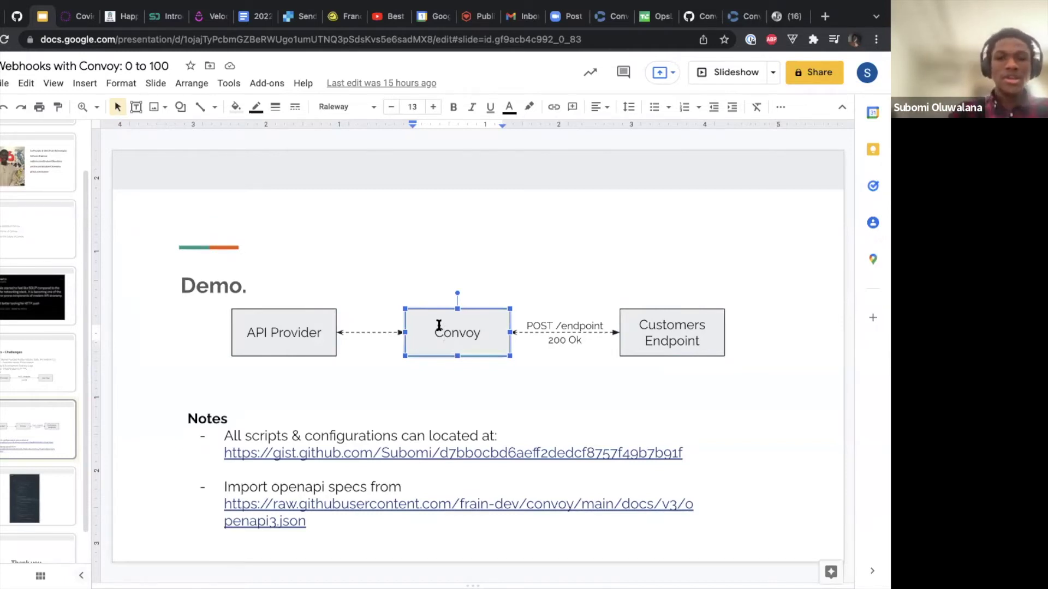
click(281, 331)
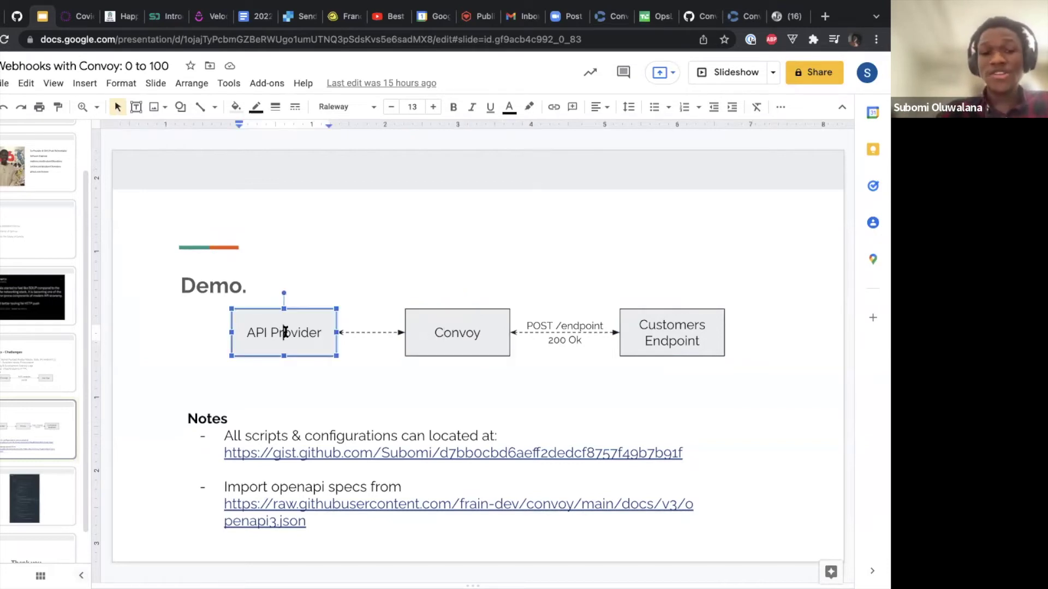
click(491, 325)
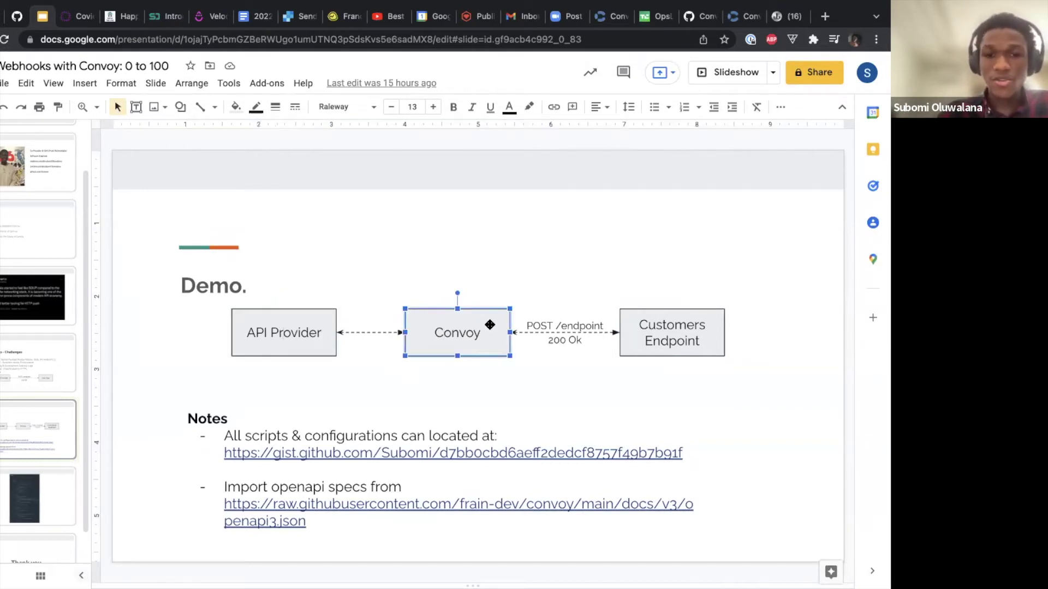
Step: Go back to the Convoy dashboard and check which events the Integration One endpoint is subscribed to
click(745, 15)
scroll(534, 352, down, 5)
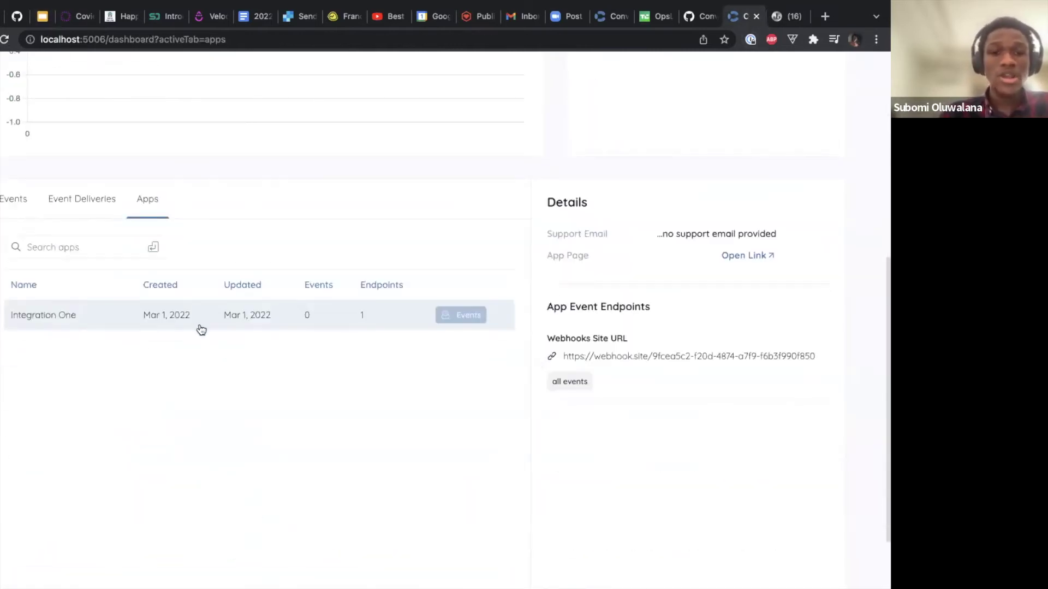
triple_click(568, 385)
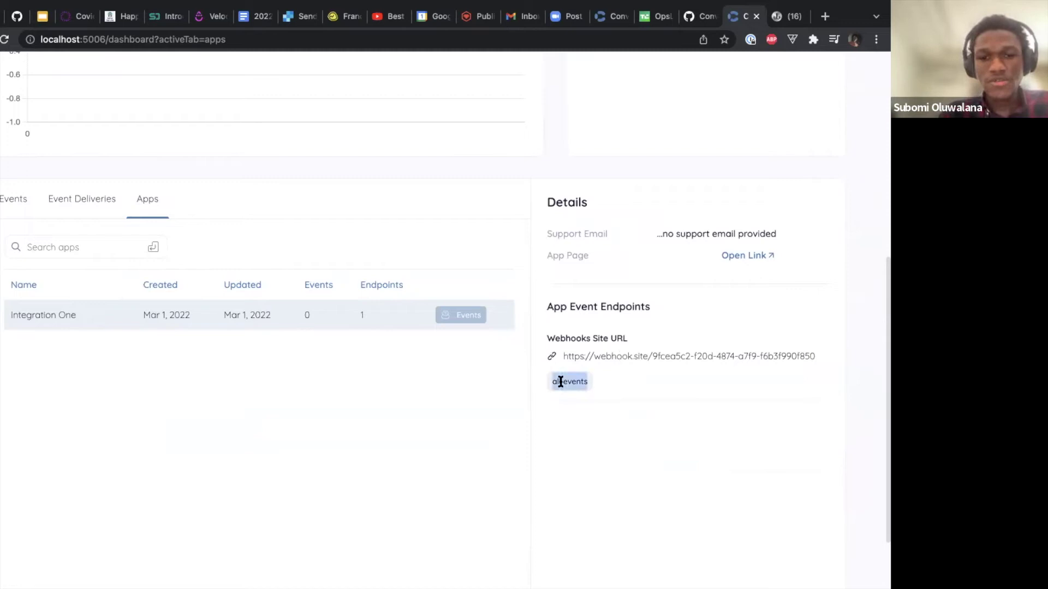
Step: Compare the event subscriptions of Integration One's two webhook endpoints and revisit the Demo slide in the webhooks presentation
click(576, 418)
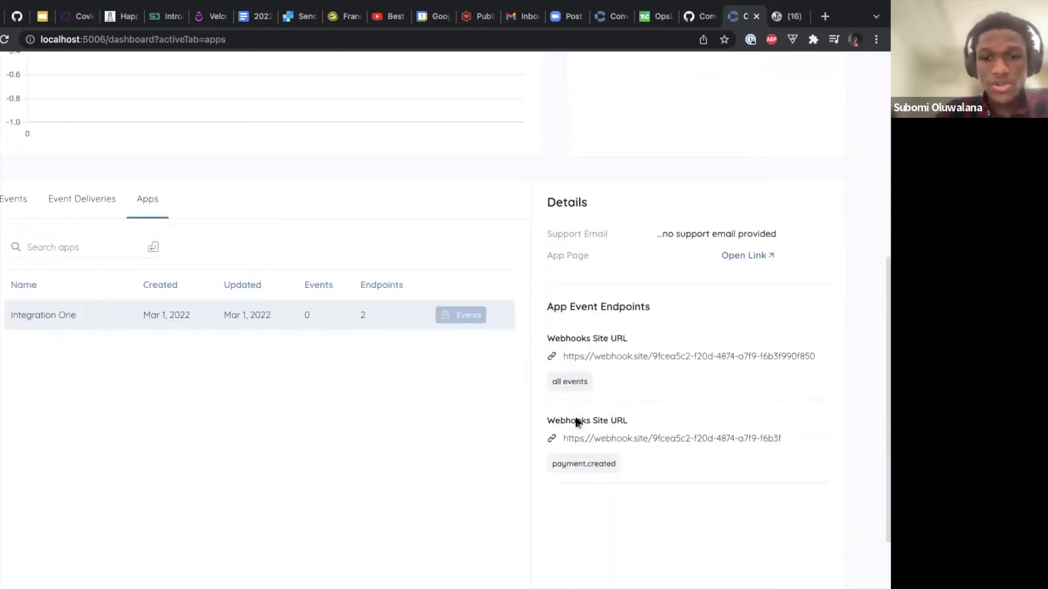
scroll(573, 417, down, 2)
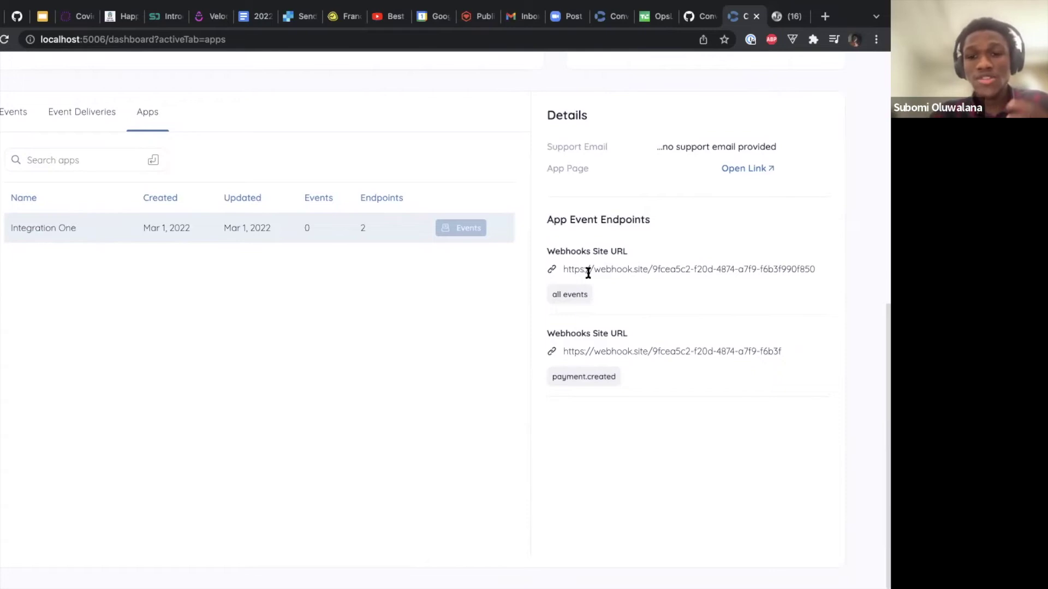
double_click(580, 294)
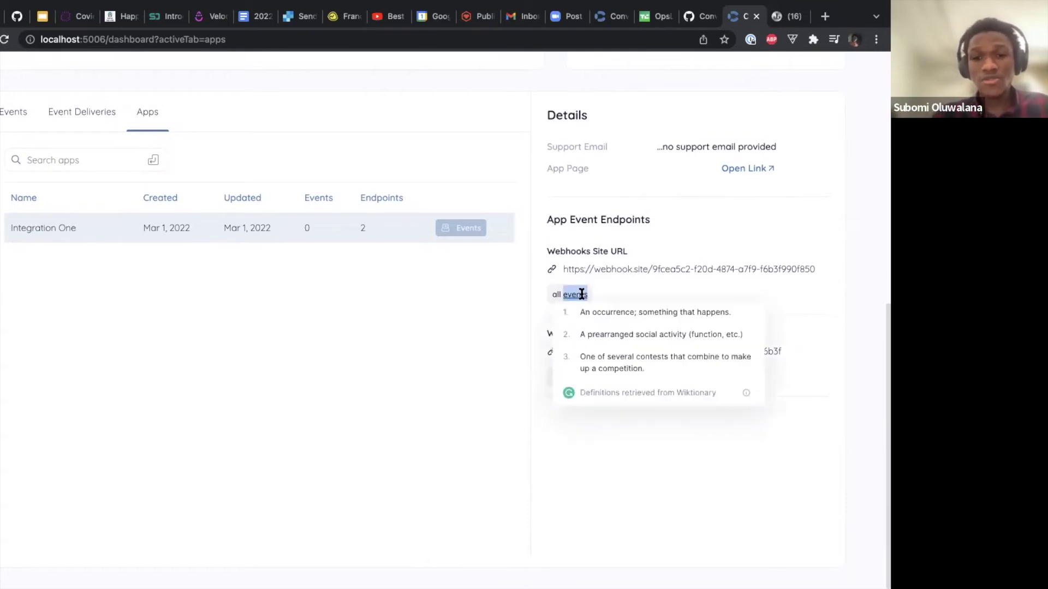
click(502, 313)
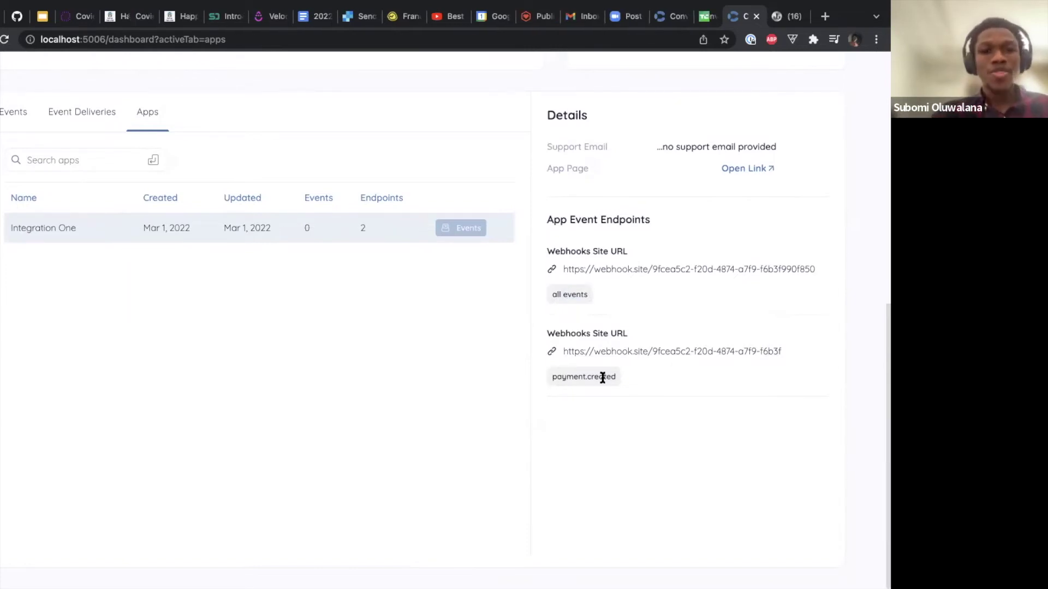
click(43, 20)
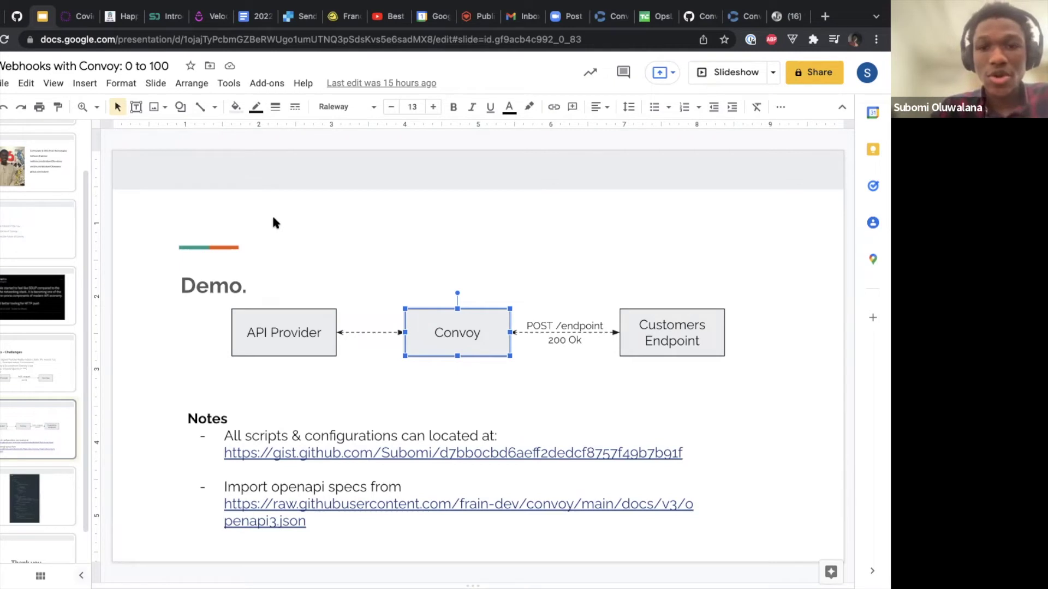
Step: Return to the Convoy dashboard, inspect the payment.initiated event's delivery, and examine the matching request on webhook.site
click(742, 16)
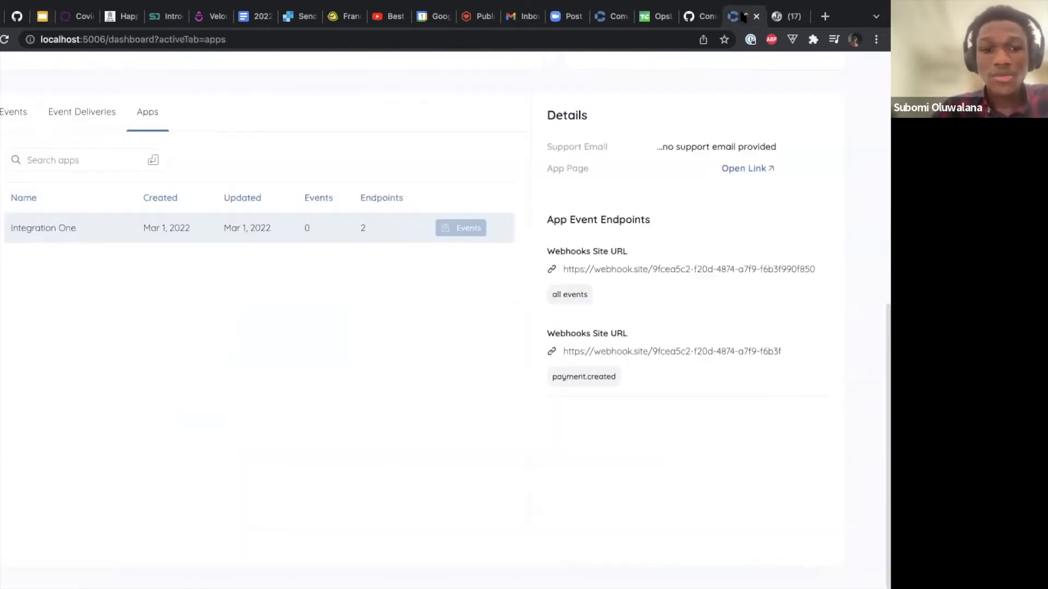
click(24, 121)
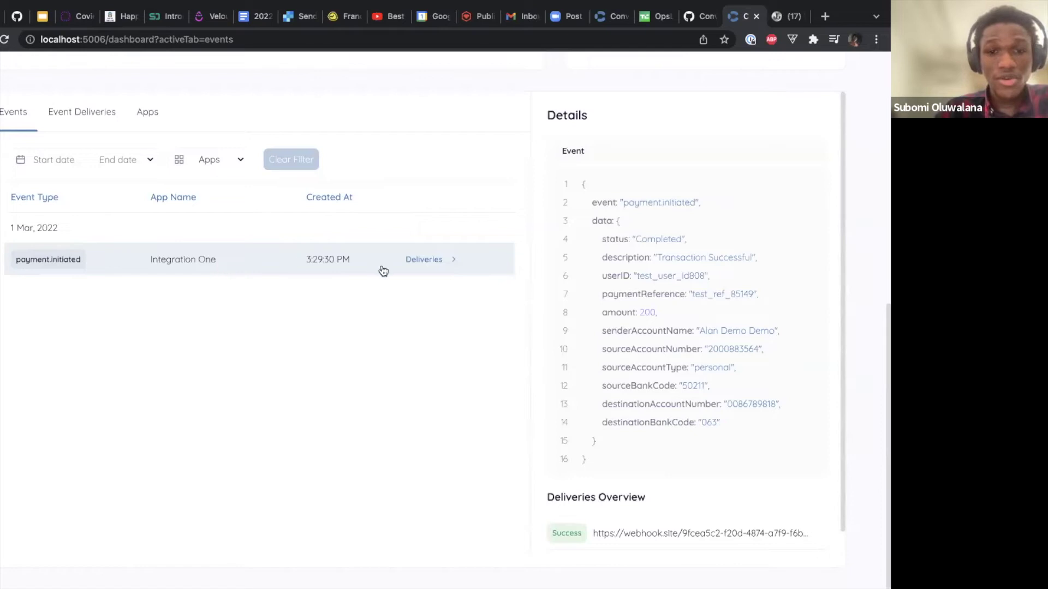
click(419, 259)
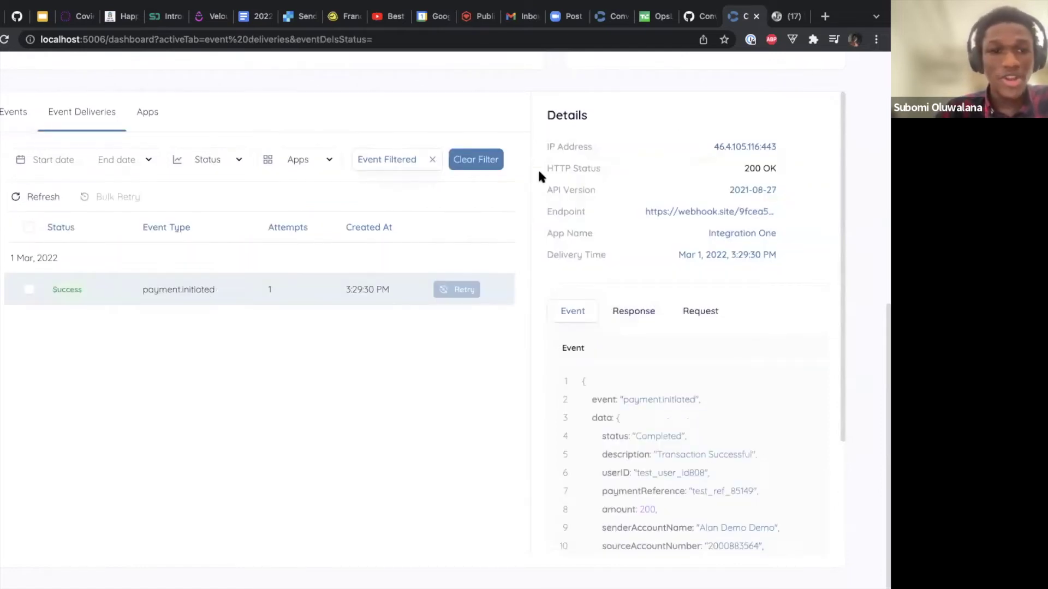
click(784, 16)
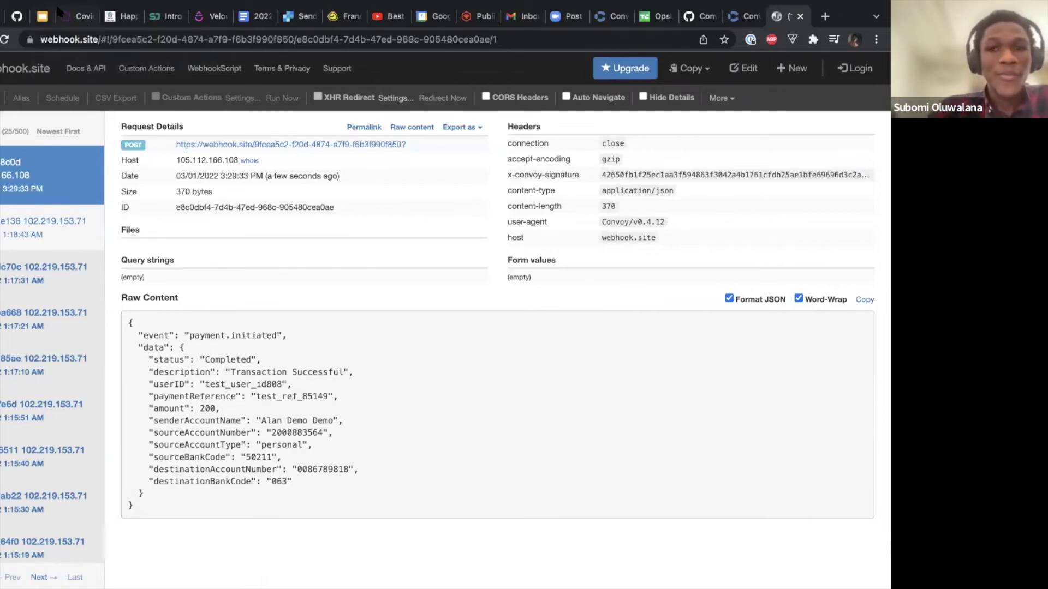
Step: Go back to the Convoy dashboard and review the Integration One app's support email and event endpoints
click(735, 19)
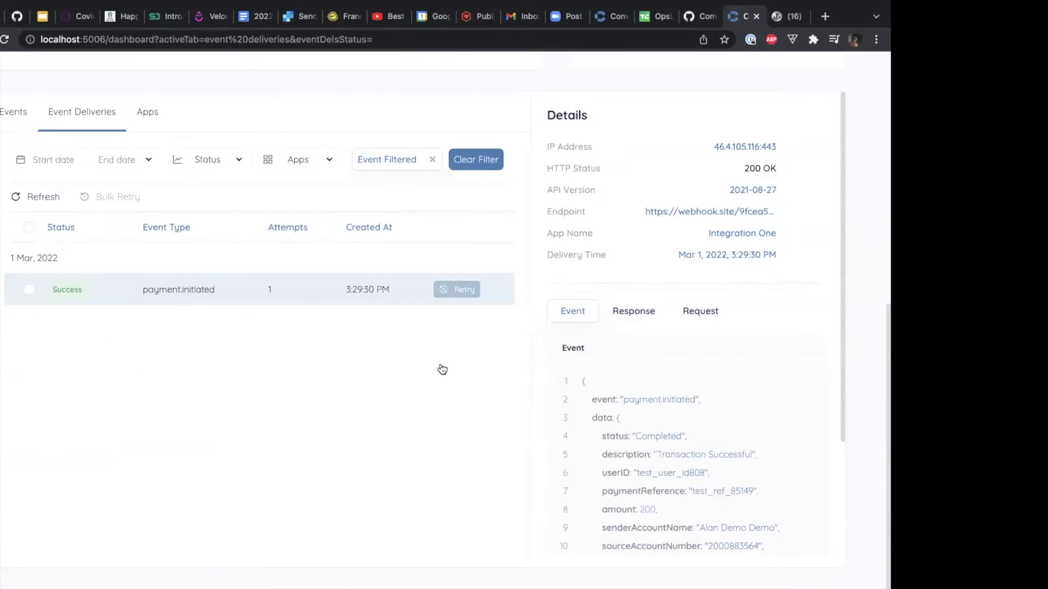
scroll(442, 371, up, 5)
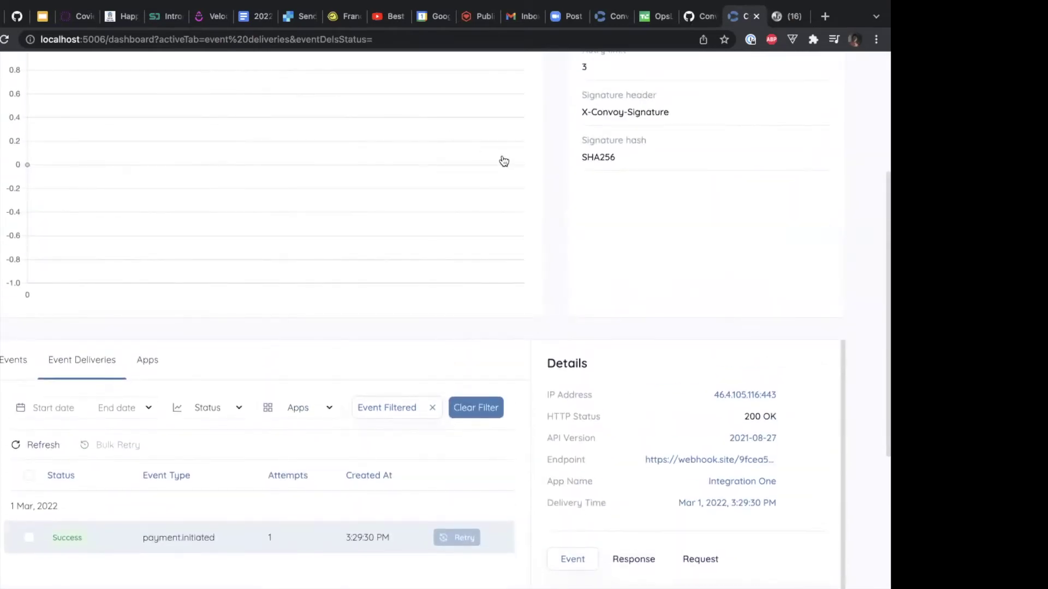
scroll(503, 161, up, 2)
scroll(504, 161, down, 3)
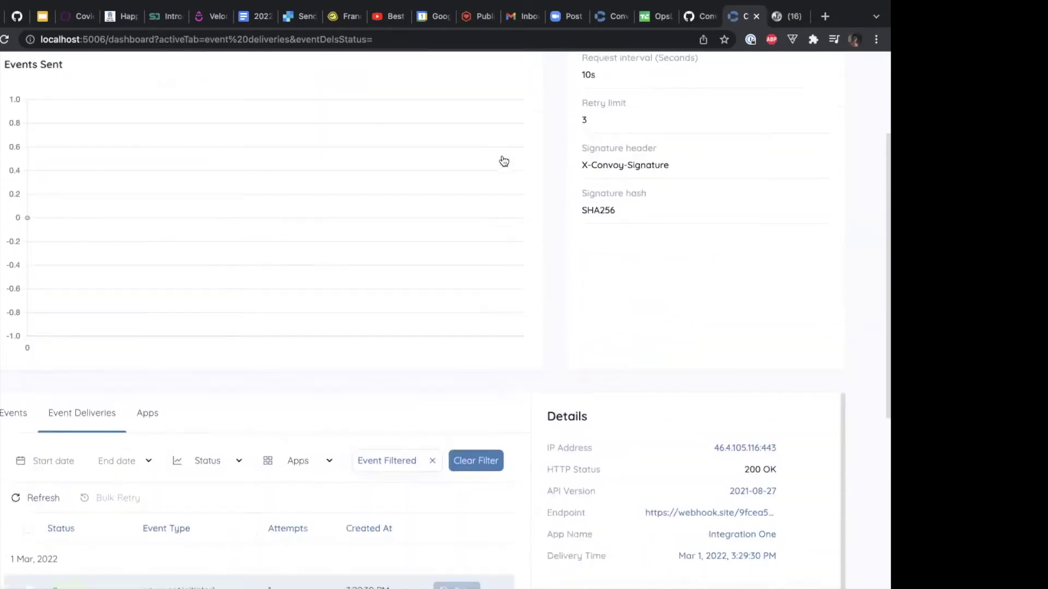
scroll(504, 161, down, 1)
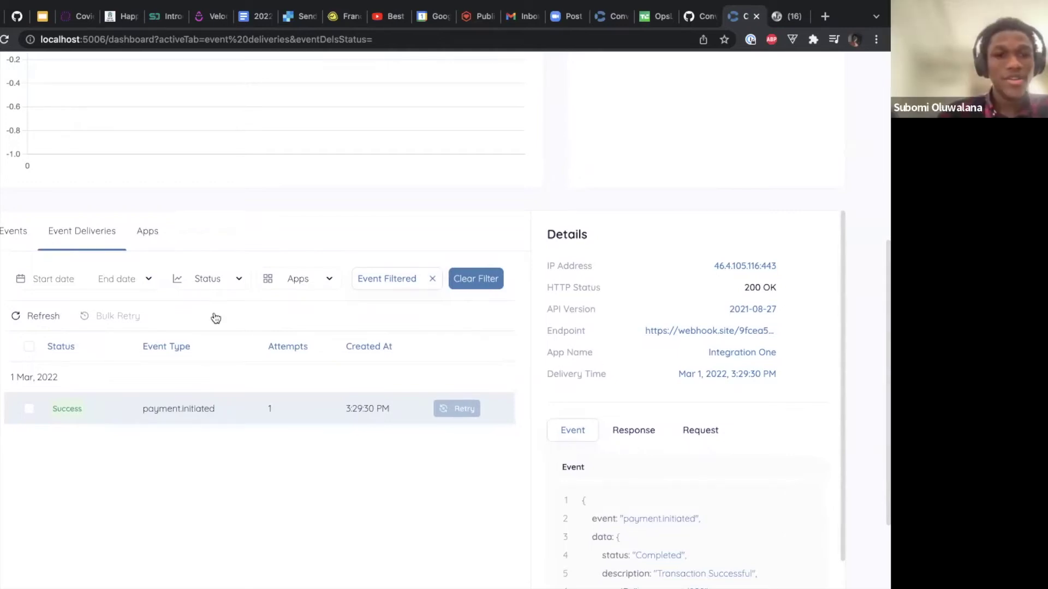
click(150, 244)
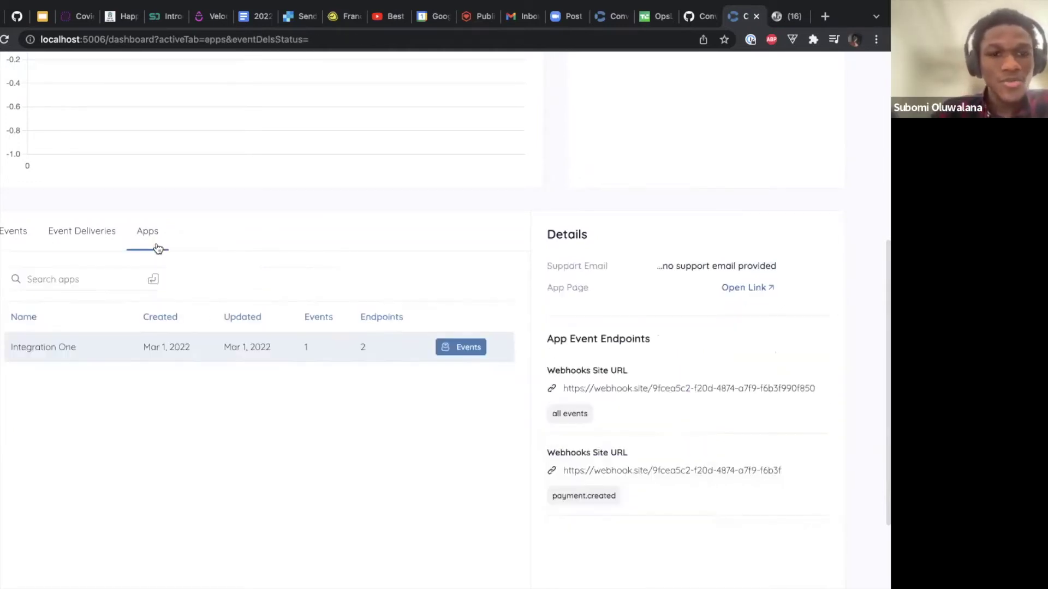
scroll(366, 415, down, 2)
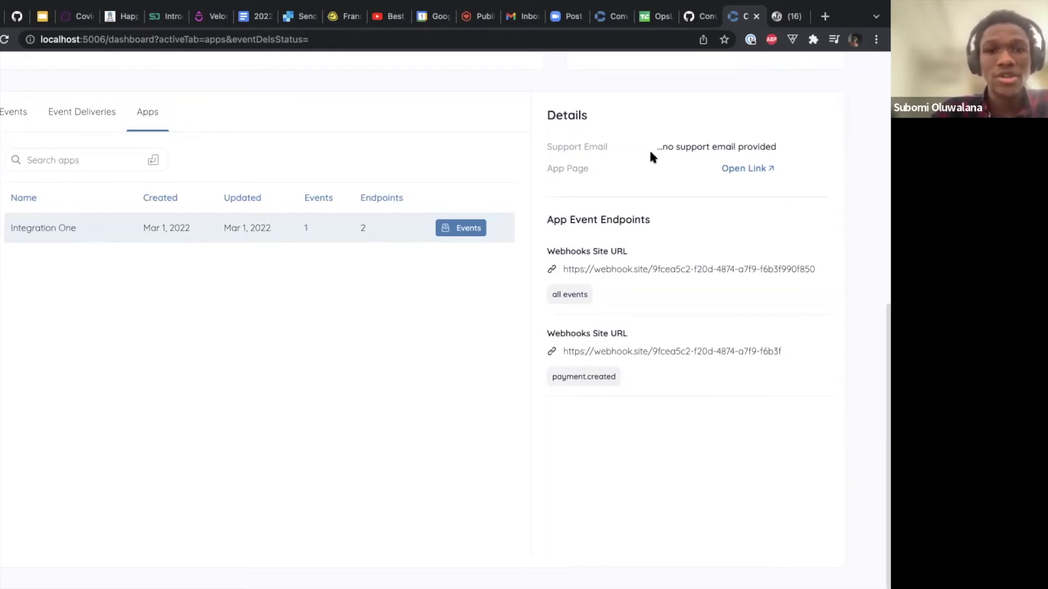
Step: Open temp-mail.org/en/ in a new browser tab
key(ctrl+t)
text(temp-mail.org/en/)
key(Return)
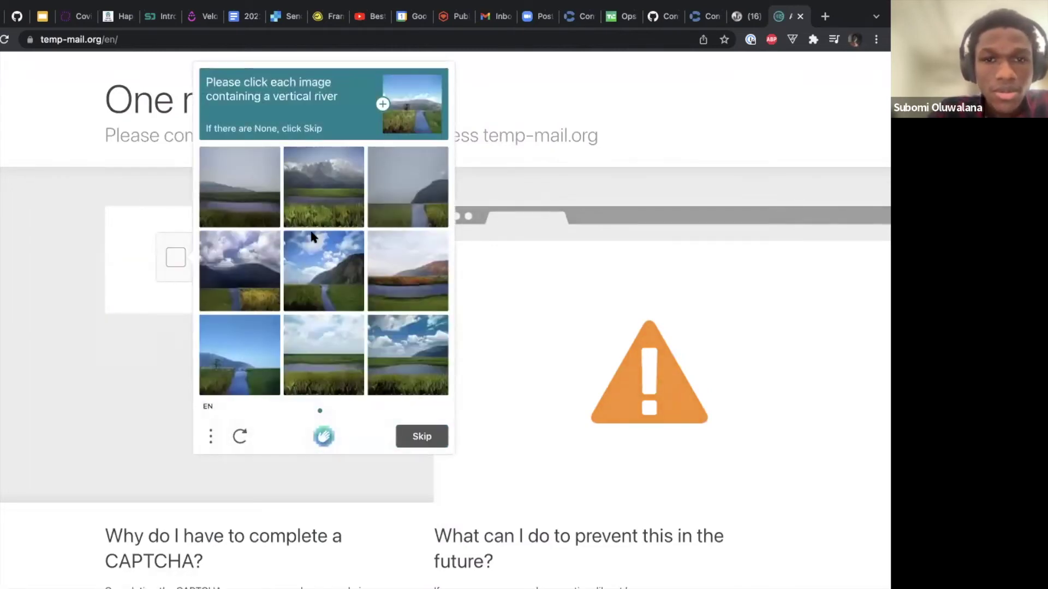
Step: Complete the image verification by selecting the pictures with a vertical river and submitting both rounds
click(345, 238)
click(236, 276)
click(252, 354)
click(407, 180)
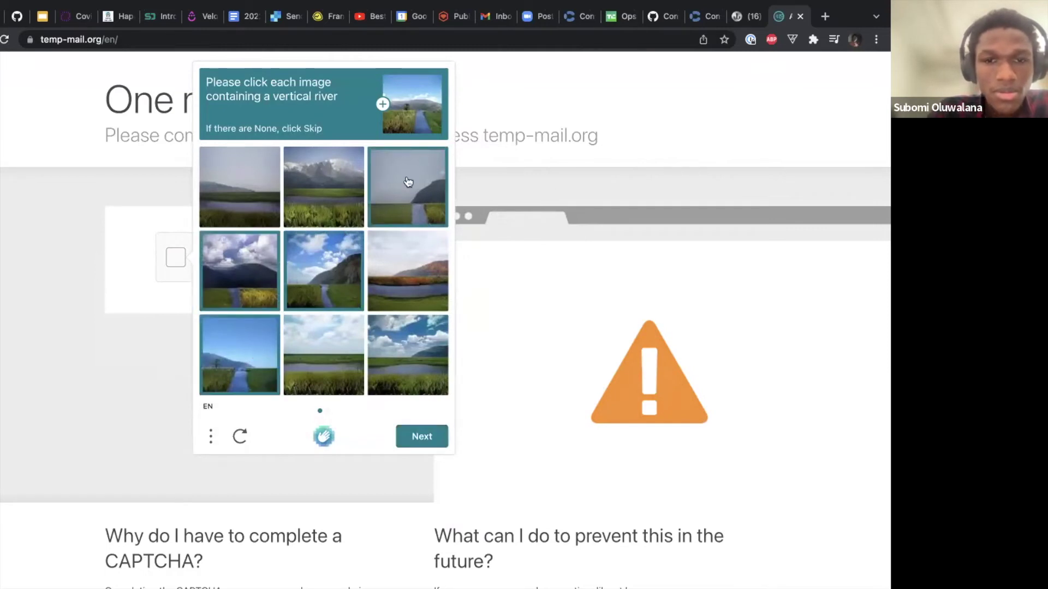
click(418, 449)
click(240, 187)
click(395, 211)
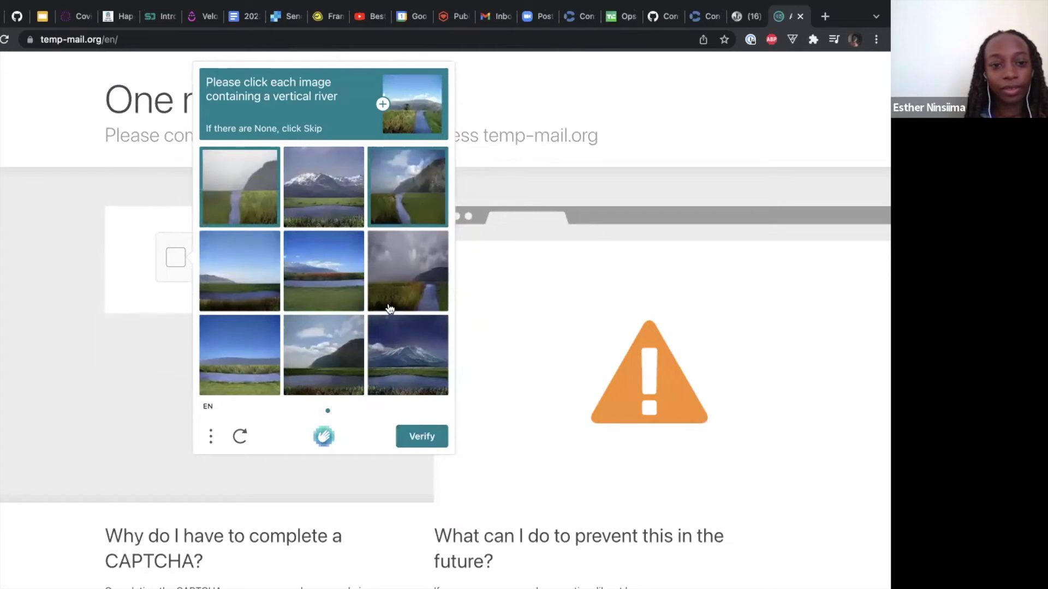
click(430, 447)
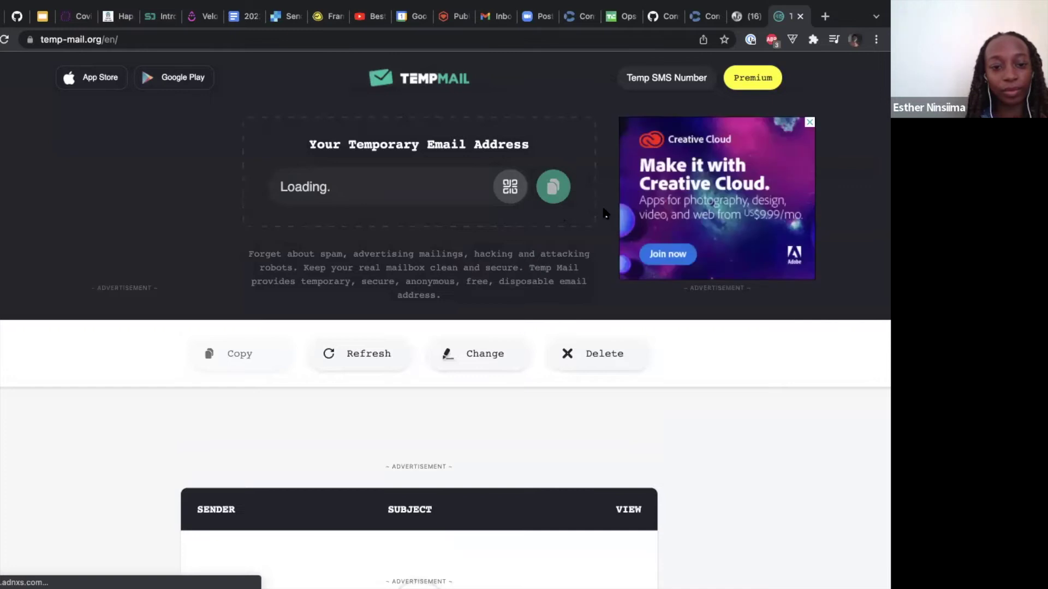
Step: Copy the temporary email address and return to the events list in the Convoy dashboard
click(553, 187)
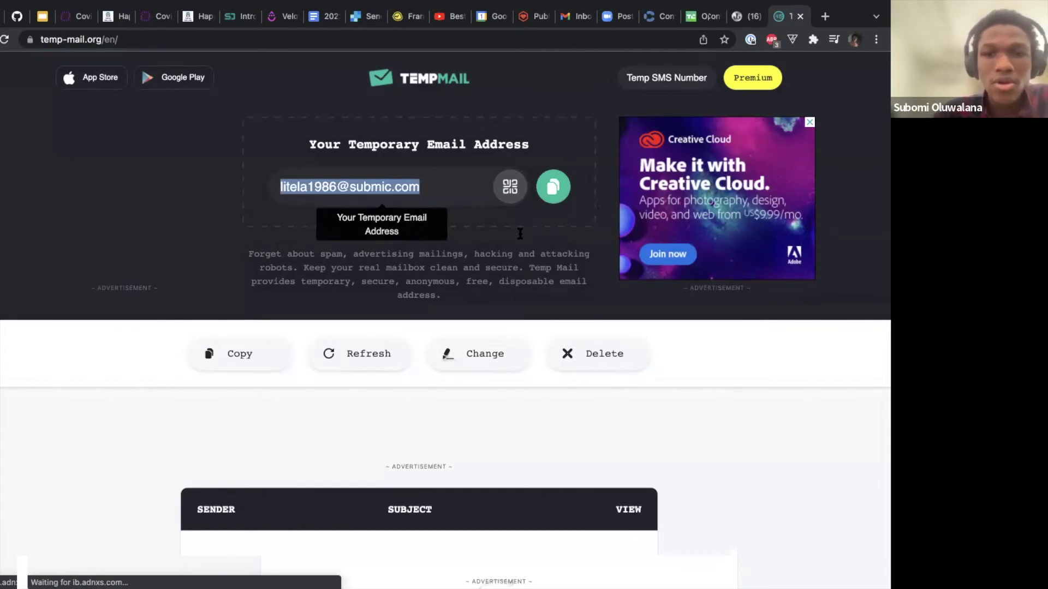
mouse_move(709, 11)
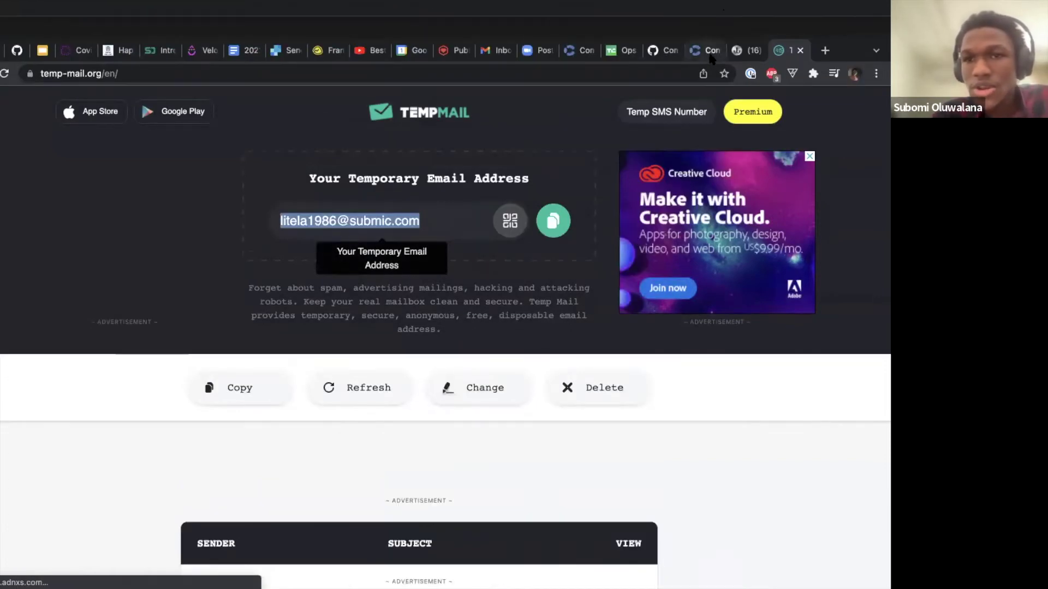
click(710, 55)
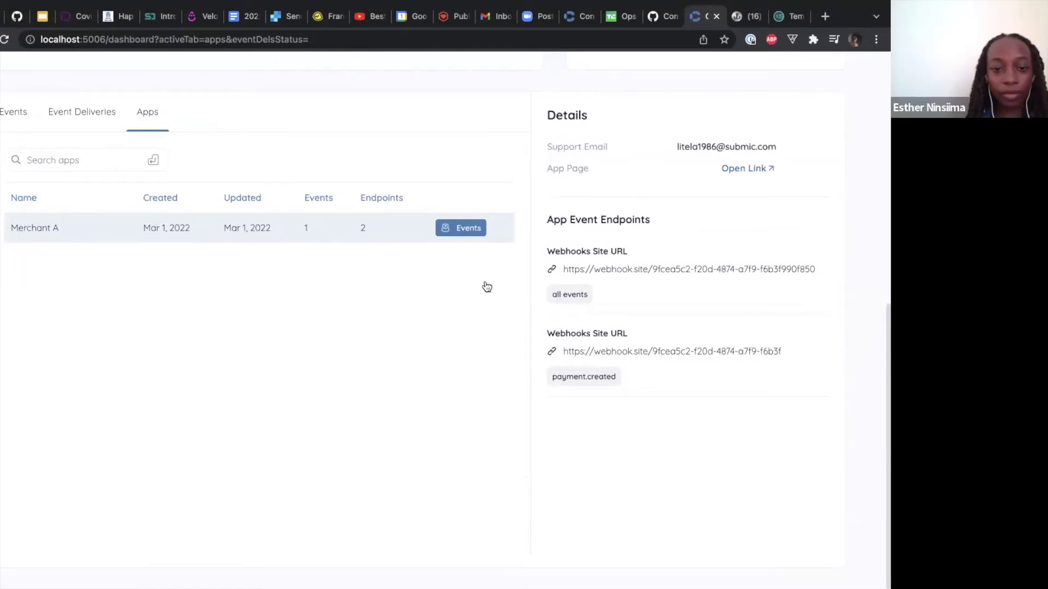
click(9, 116)
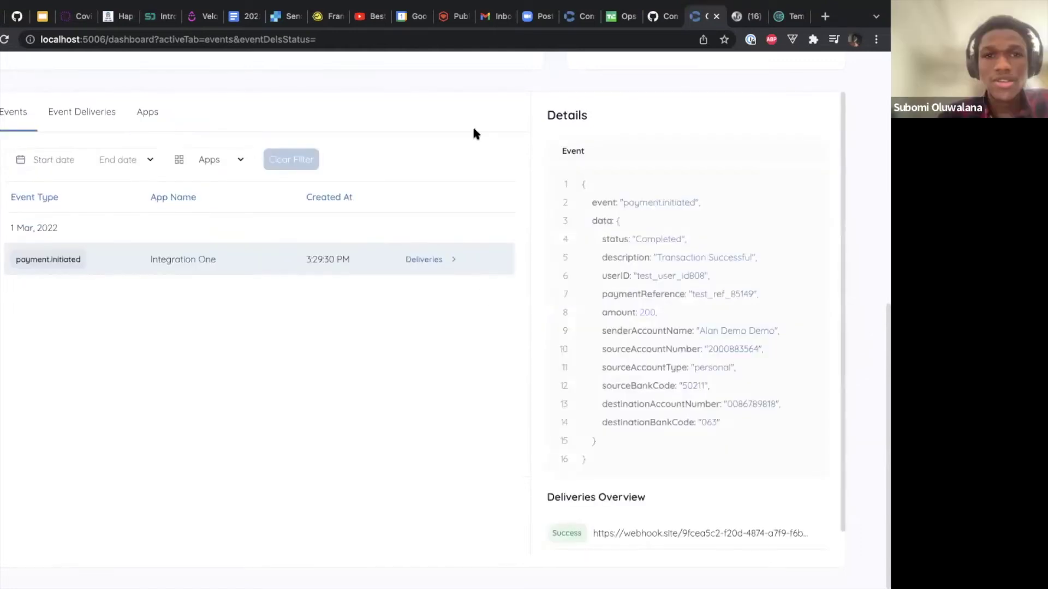
Step: Set the default status code of the webhook.site URL to 400 and save the change
click(746, 17)
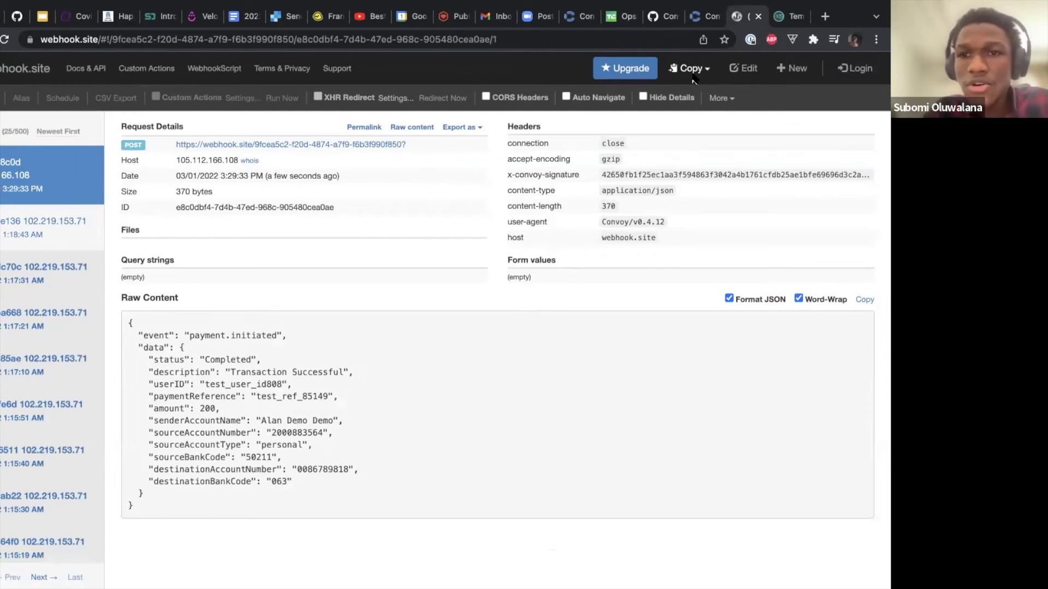
click(747, 68)
double_click(424, 139)
text(400)
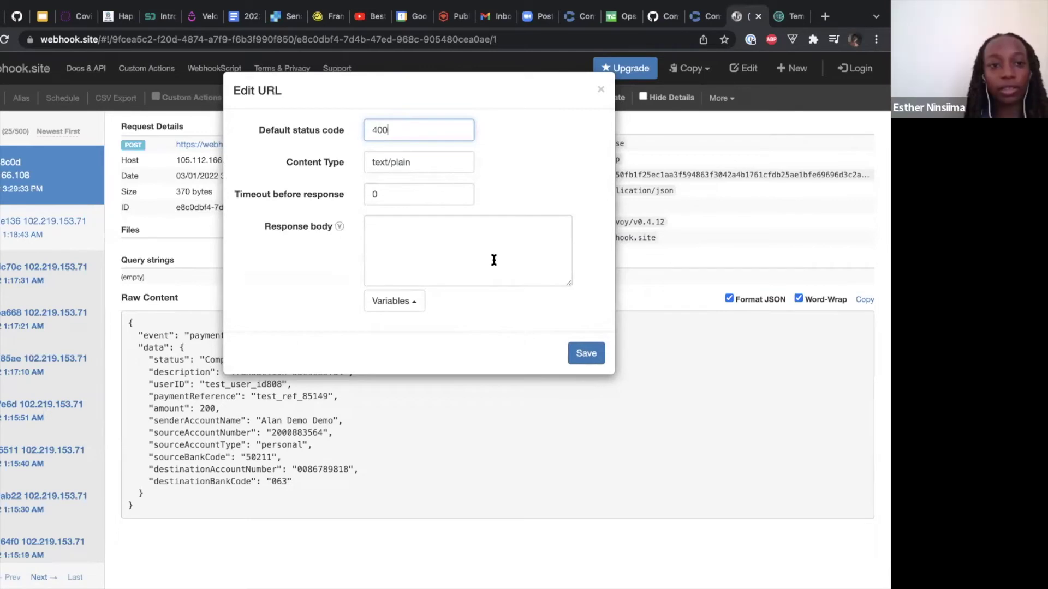
click(578, 352)
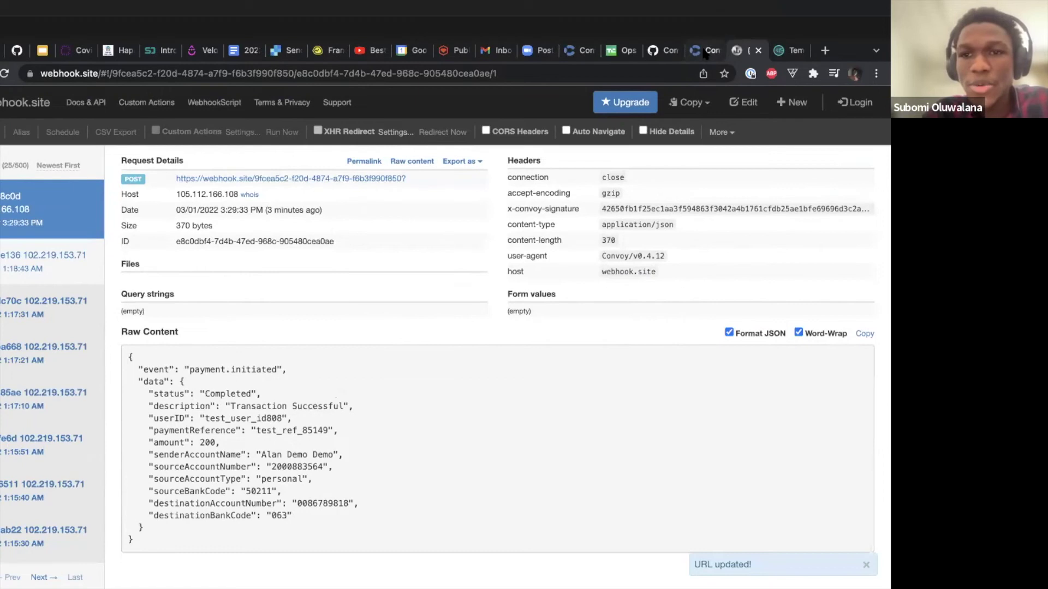
Step: Switch back to the Convoy dashboard and review Merchant A's app details and the group's retry configuration
click(713, 17)
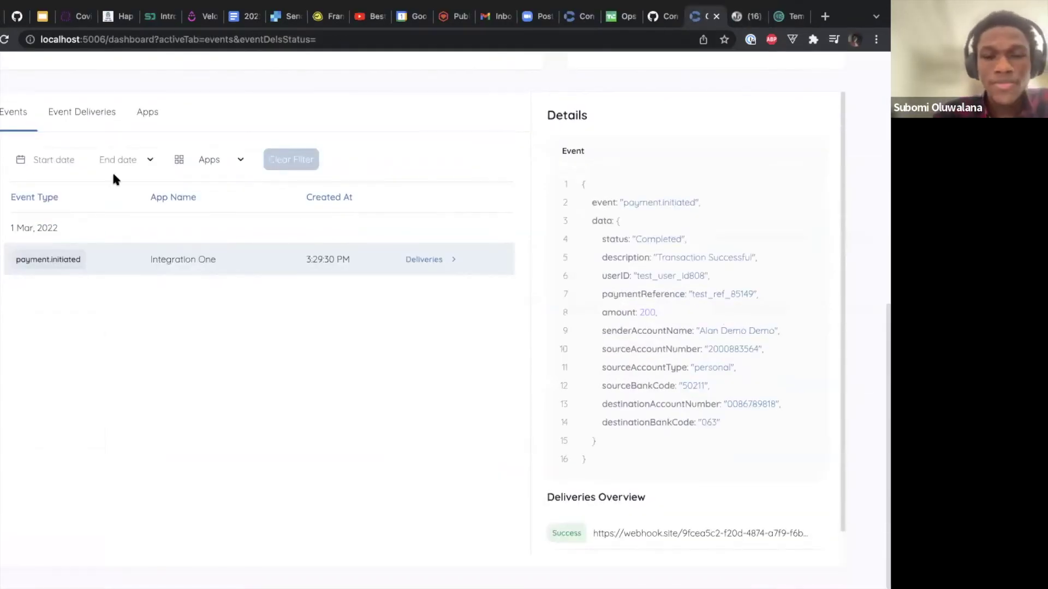
scroll(113, 171, up, 3)
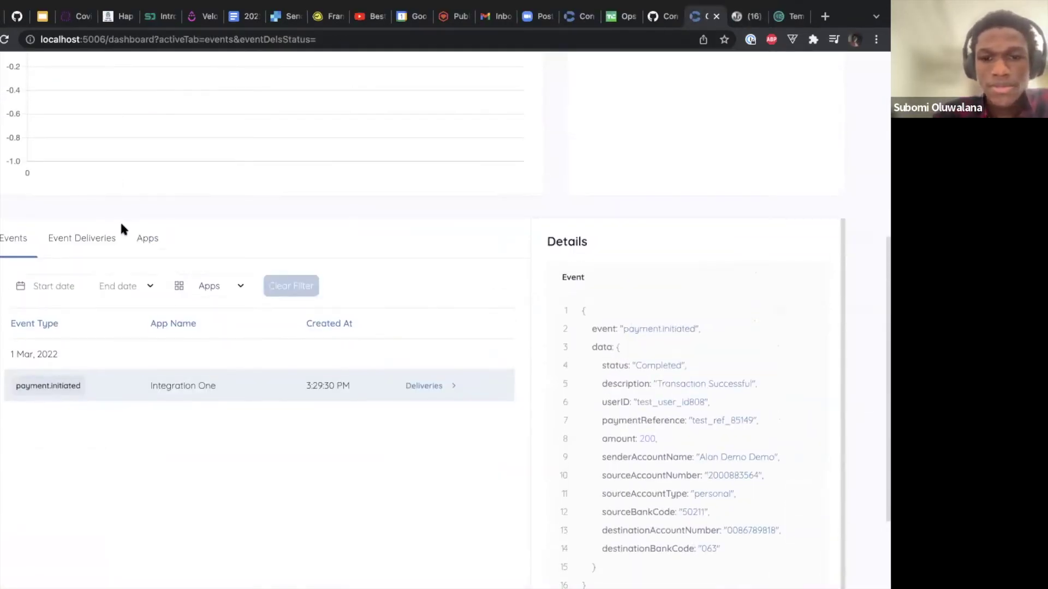
scroll(121, 228, up, 1)
click(143, 264)
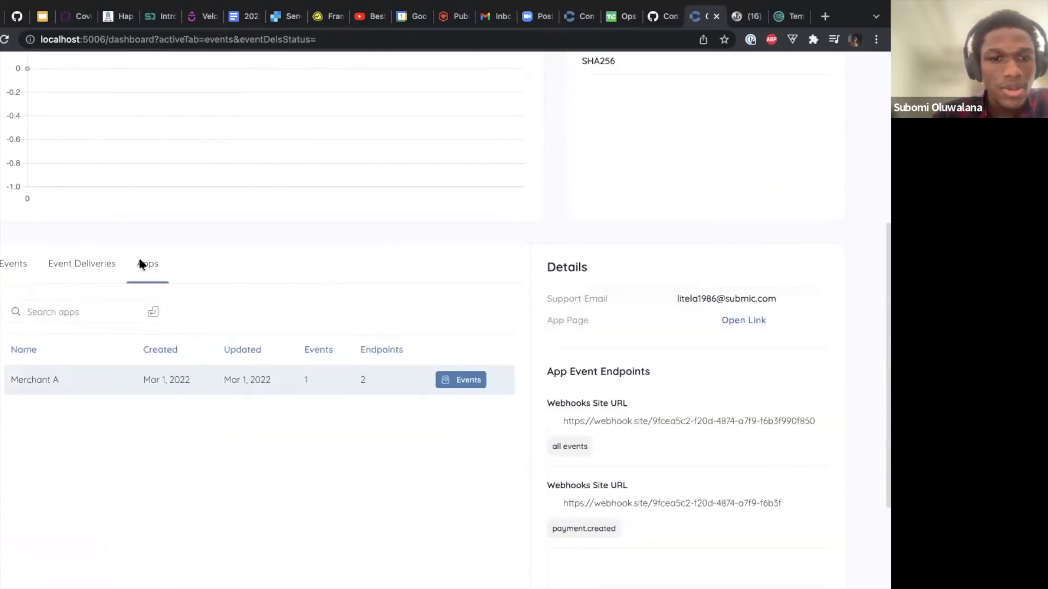
scroll(211, 343, down, 4)
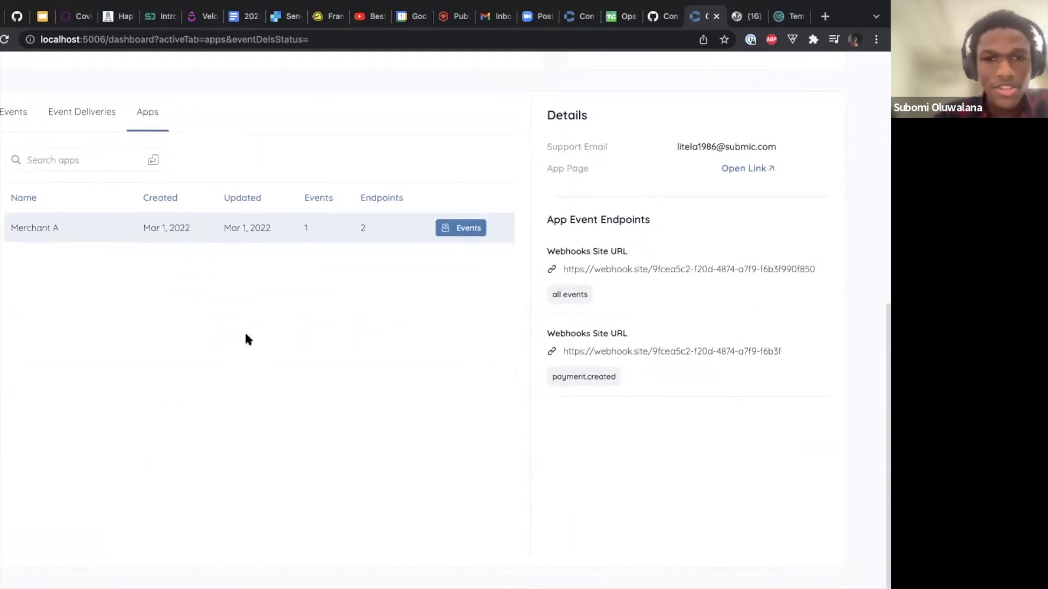
scroll(296, 335, up, 5)
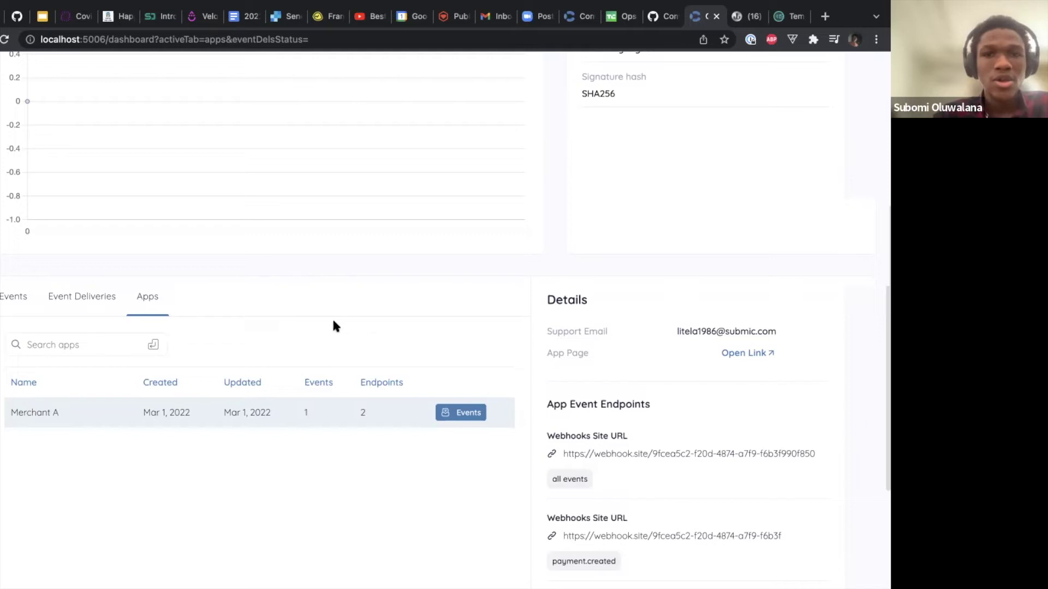
scroll(335, 326, up, 5)
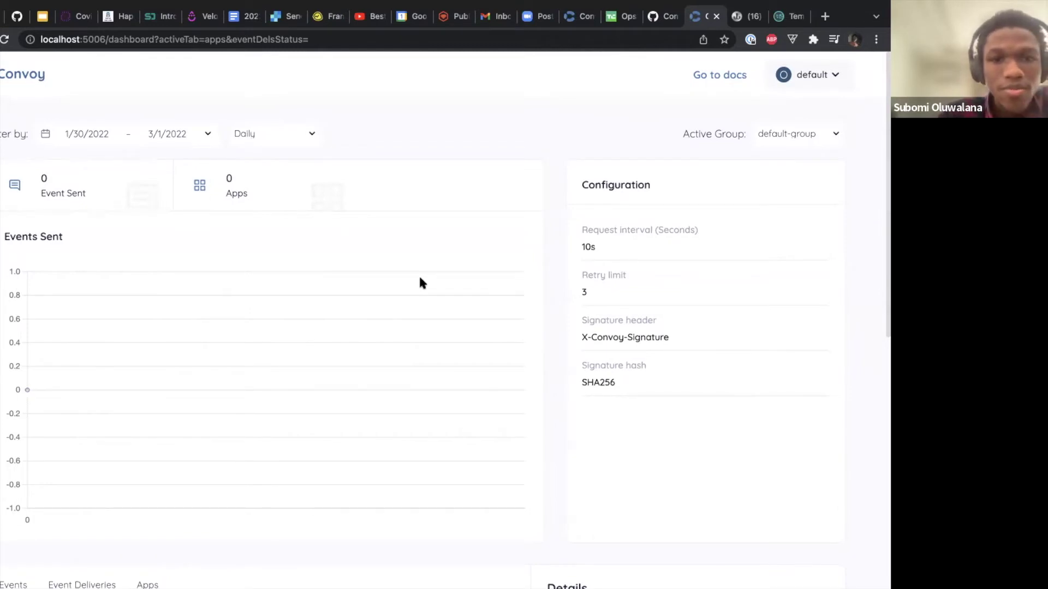
Step: Reload the Convoy dashboard and inspect the newest payment.initiated event of Merchant A and its delivery details
key(super+r)
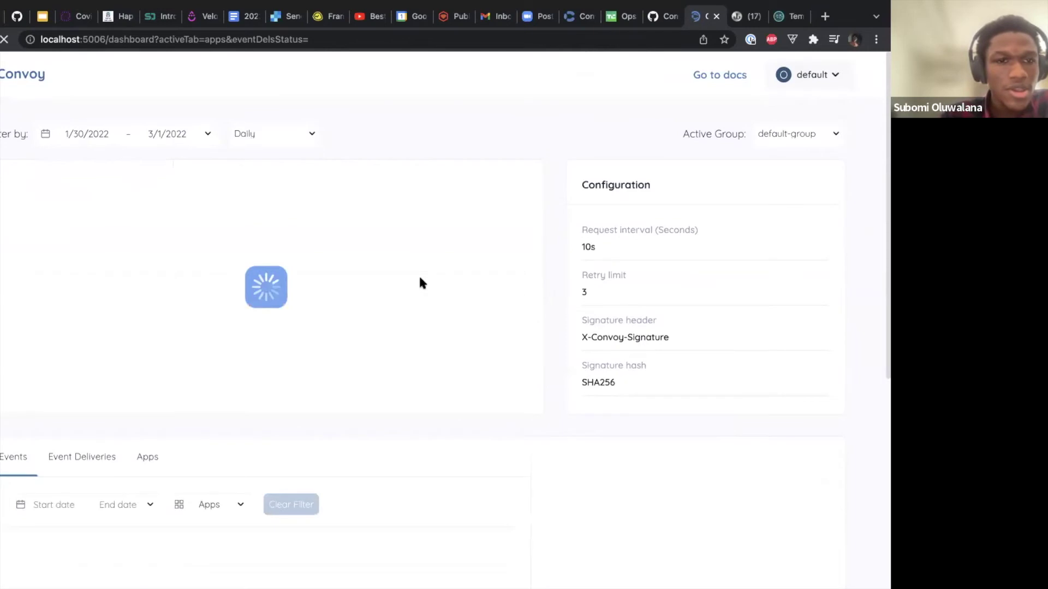
click(20, 119)
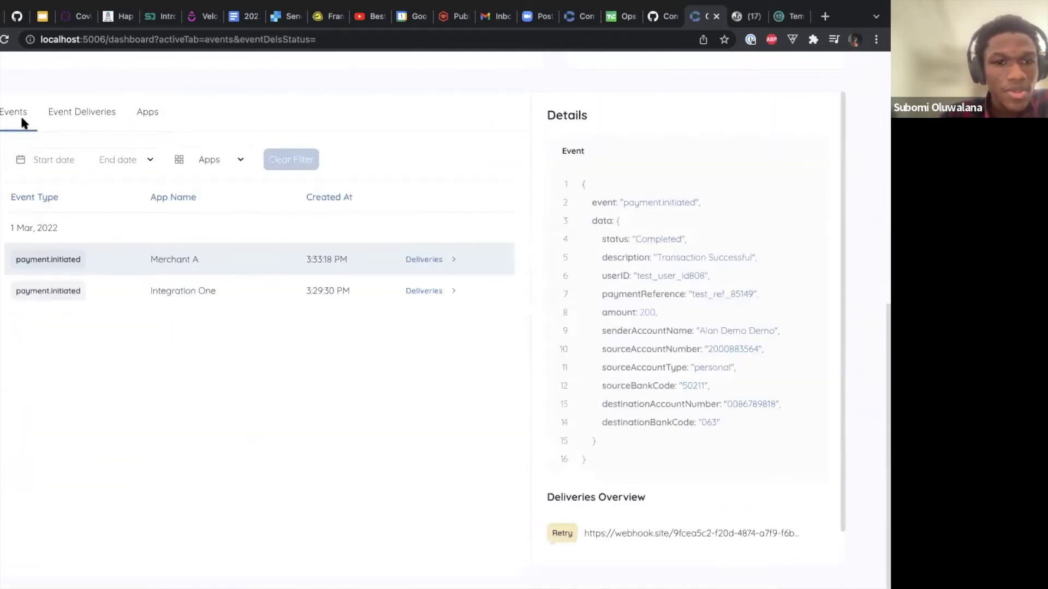
click(83, 112)
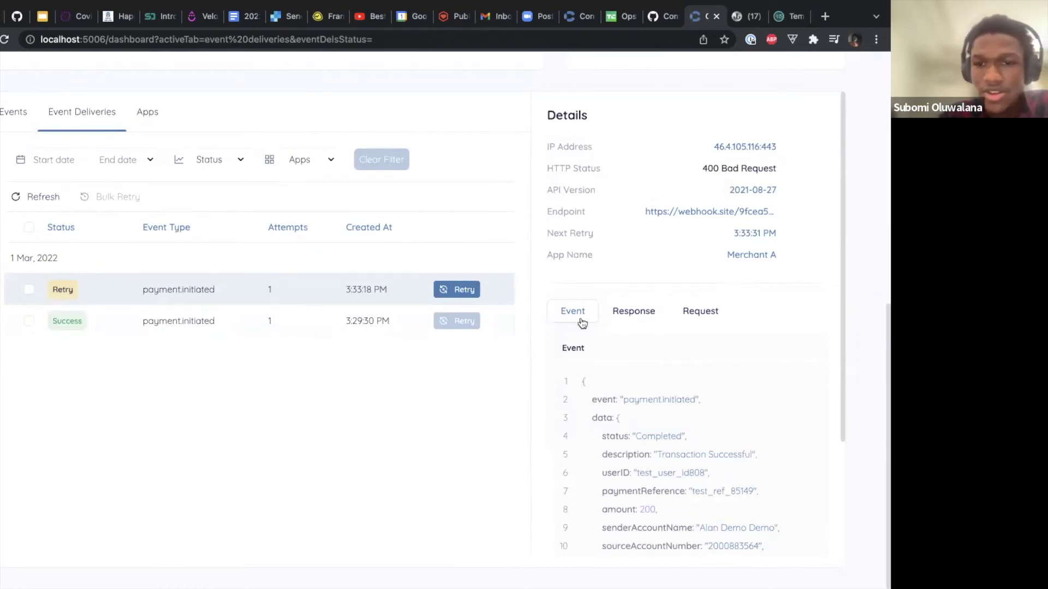
Step: Examine the response headers and body, the request and the event data of the selected payment.initiated delivery
click(636, 315)
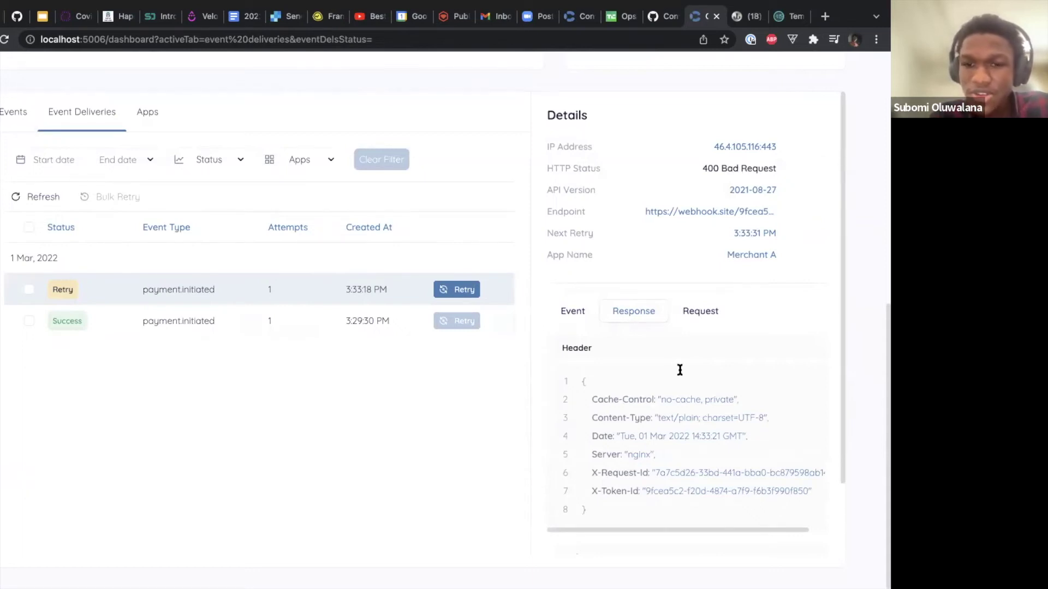
scroll(680, 369, down, 2)
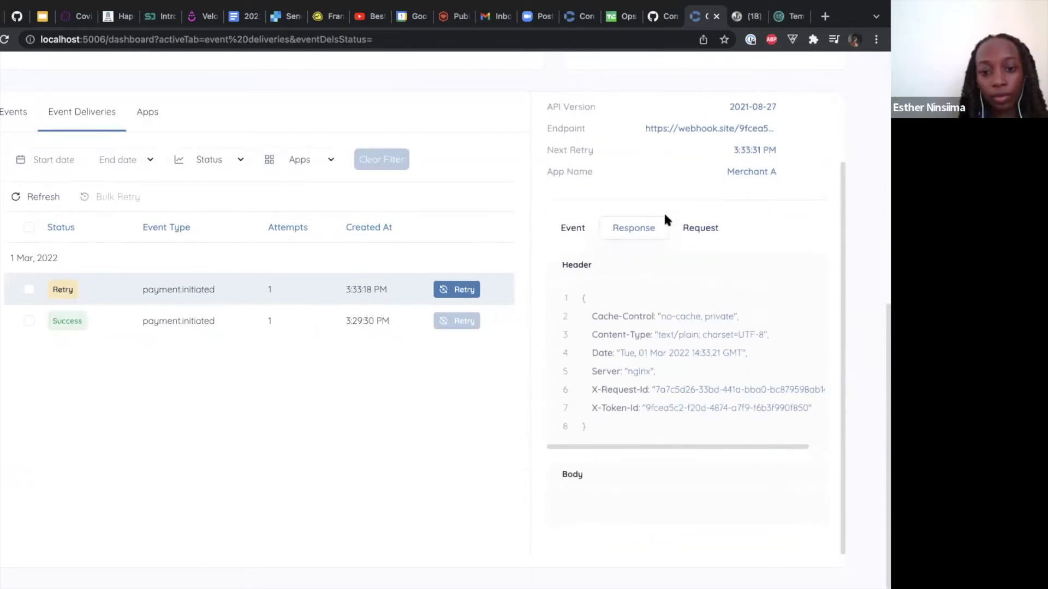
click(701, 228)
click(627, 309)
click(573, 309)
Step: Review the group's request interval and retry limit, and check Merchant A's entries in the events and event deliveries lists
scroll(539, 318, up, 9)
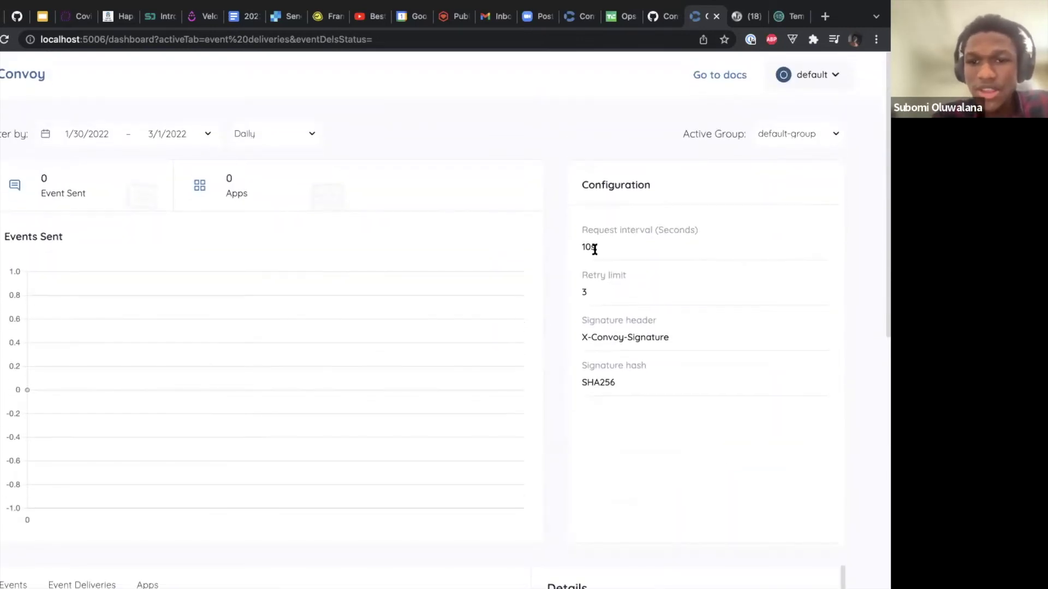
scroll(612, 286, down, 9)
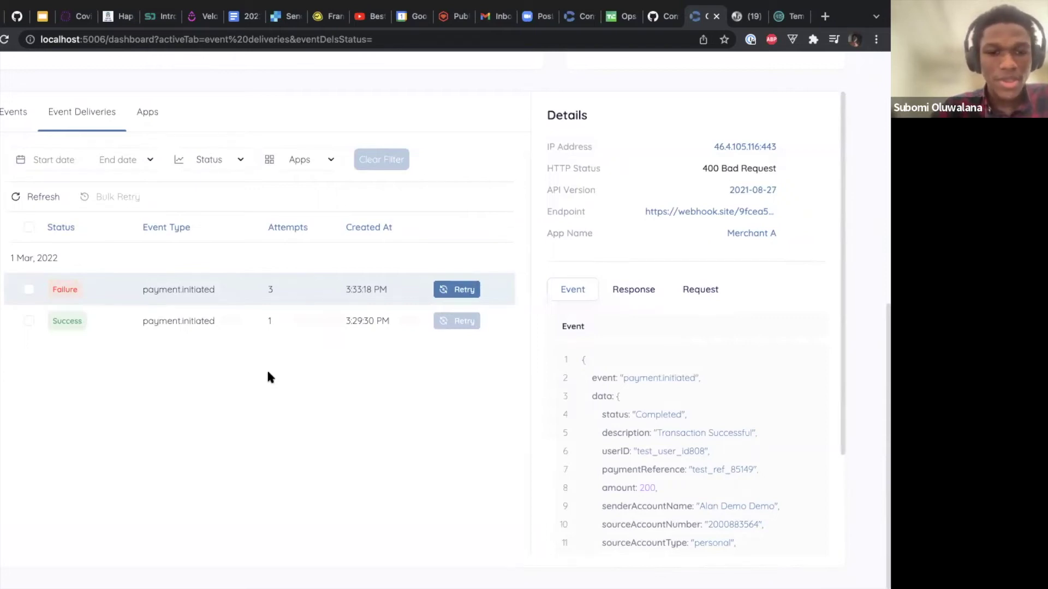
click(17, 112)
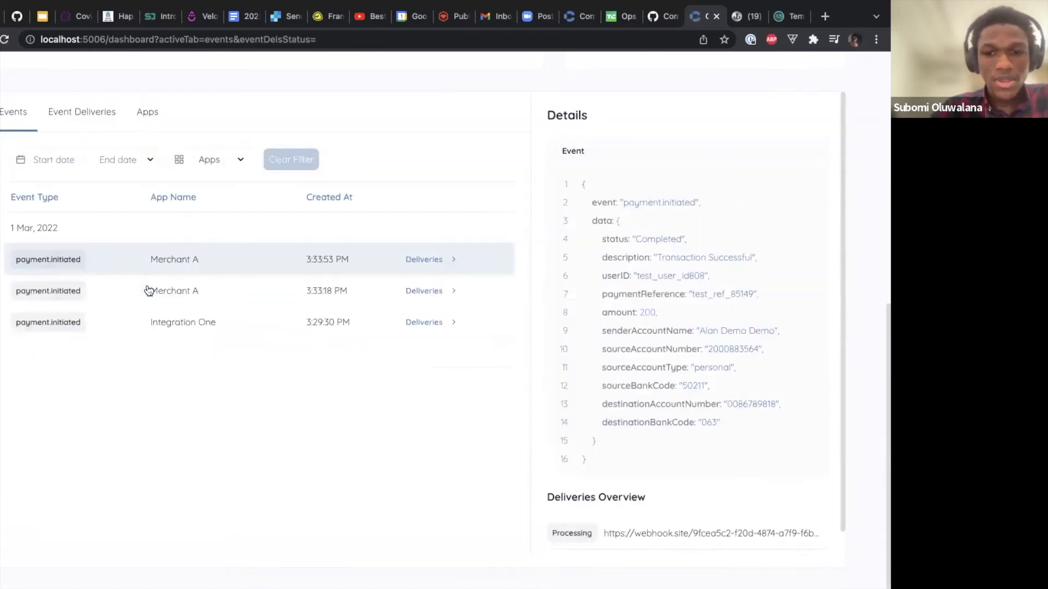
click(83, 112)
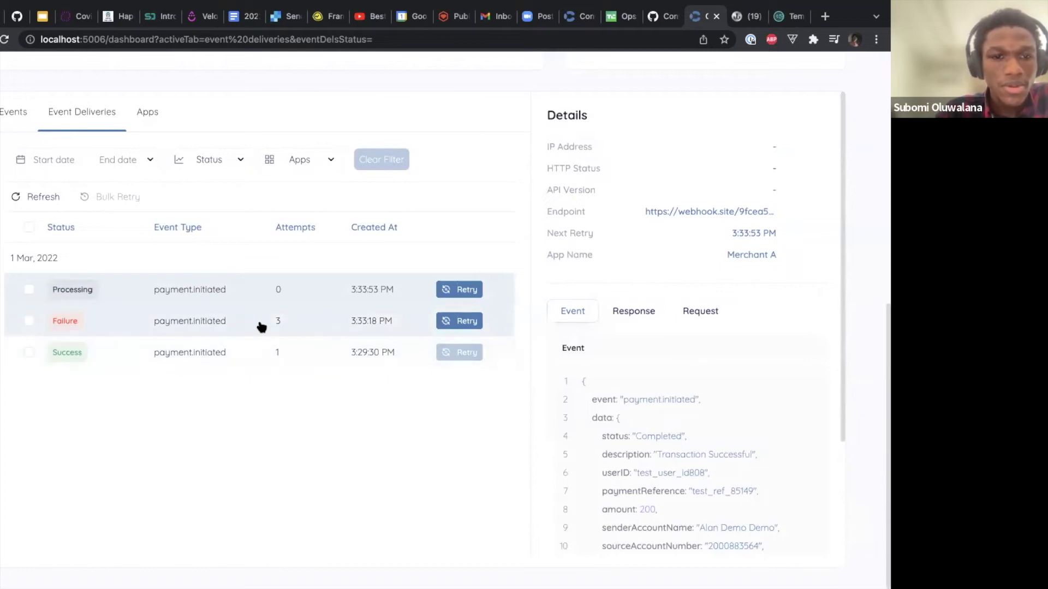
scroll(262, 326, up, 10)
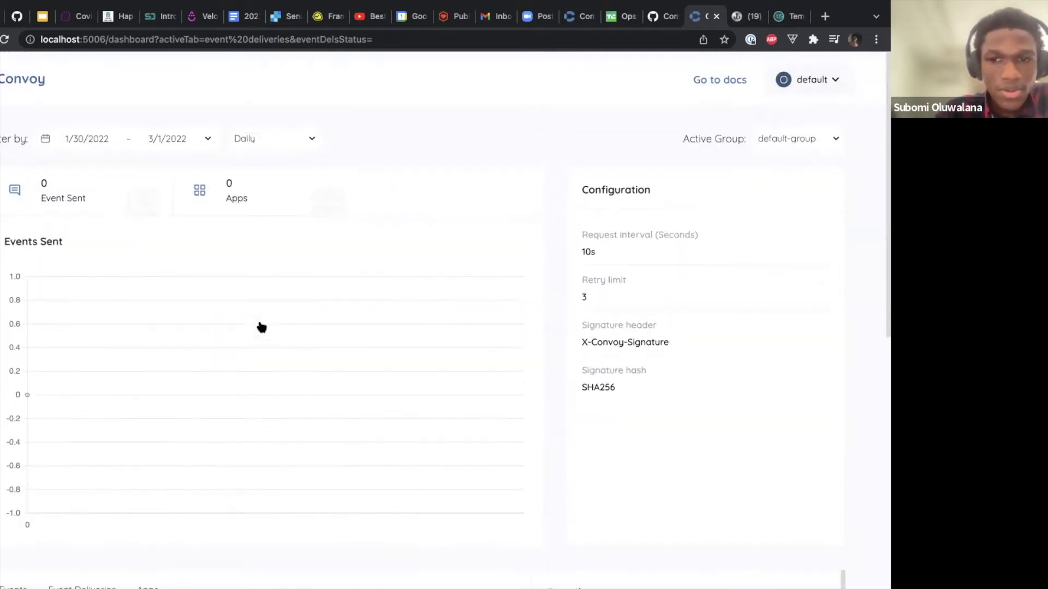
scroll(262, 326, down, 5)
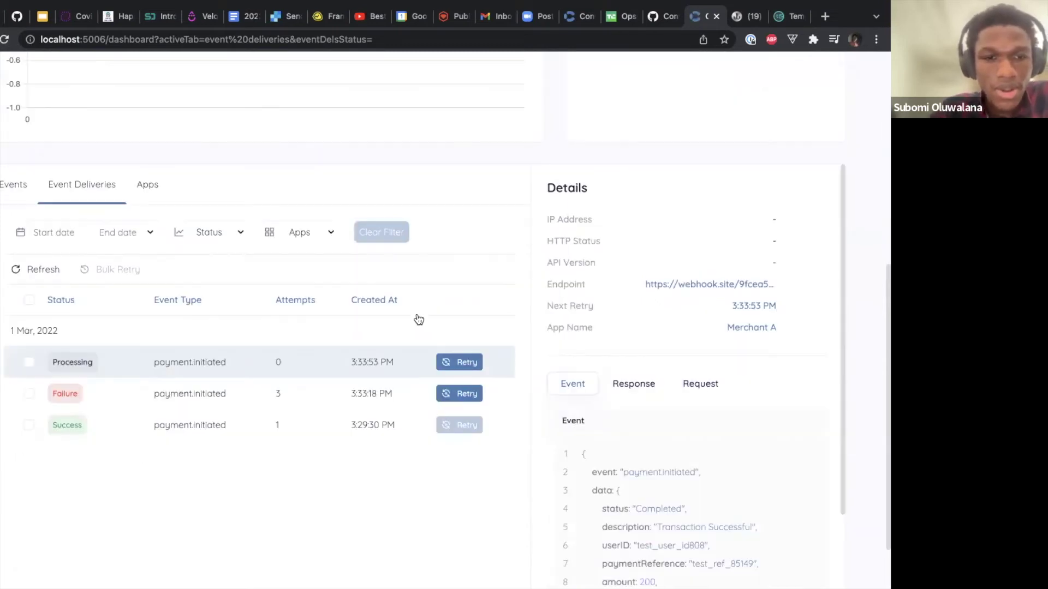
Step: Switch to the Temp Mail inbox and read the "Endpoint Status Update" email from Convoy Status
click(789, 16)
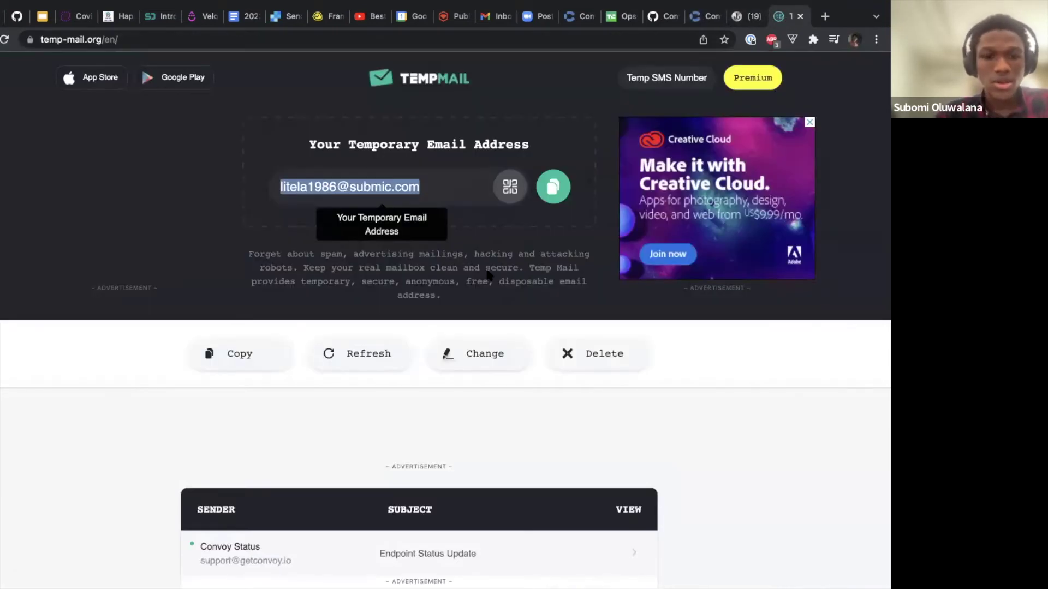
scroll(473, 305, down, 5)
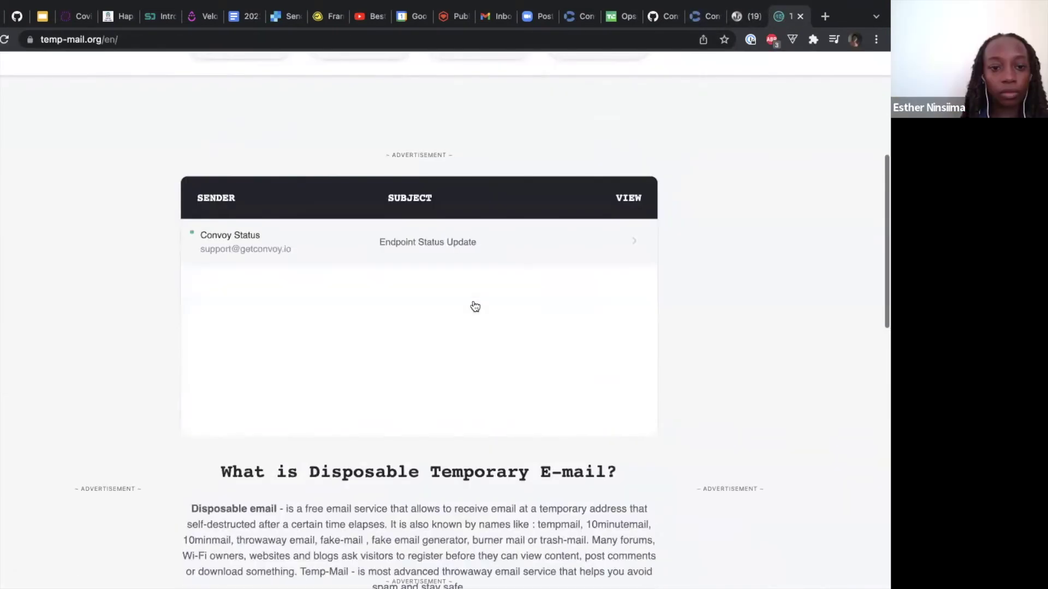
click(379, 246)
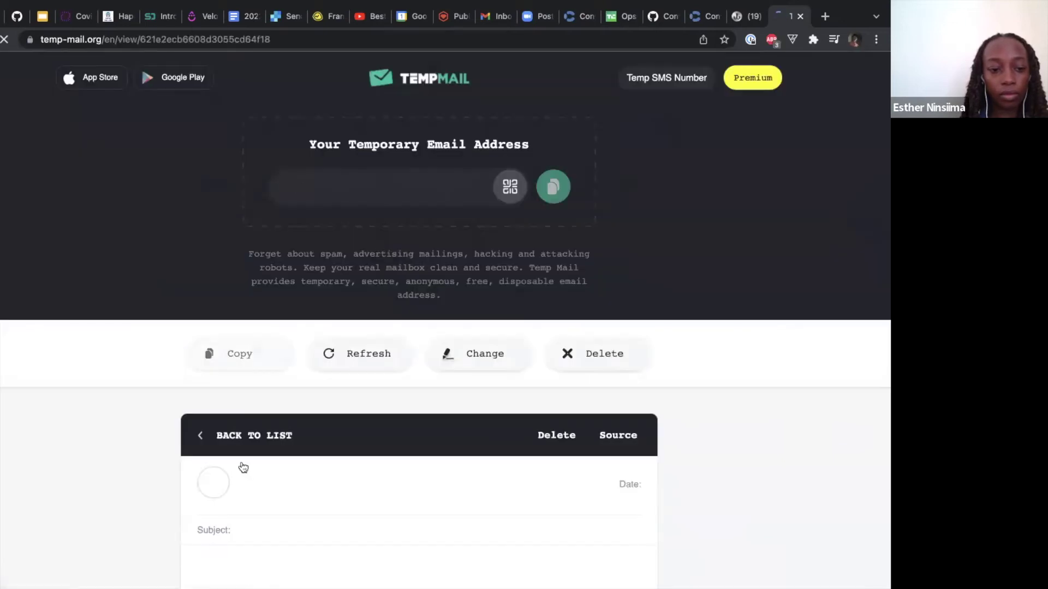
scroll(90, 510, down, 5)
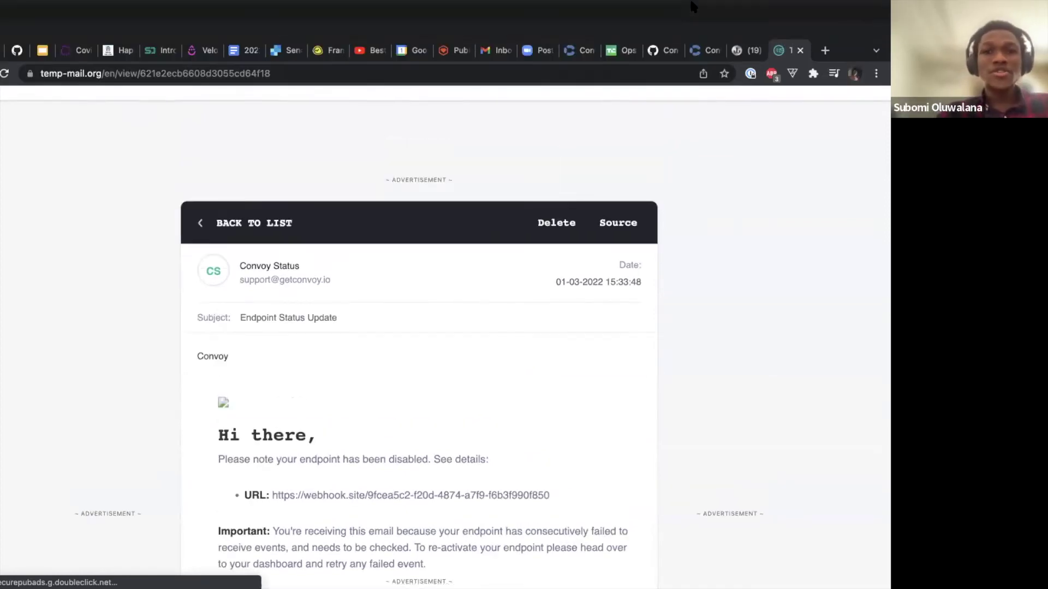
Step: Switch to the GitHub gist with the Convoy configuration and examine its smtp block, including the SendGrid API key placeholder
click(663, 55)
scroll(318, 293, down, 3)
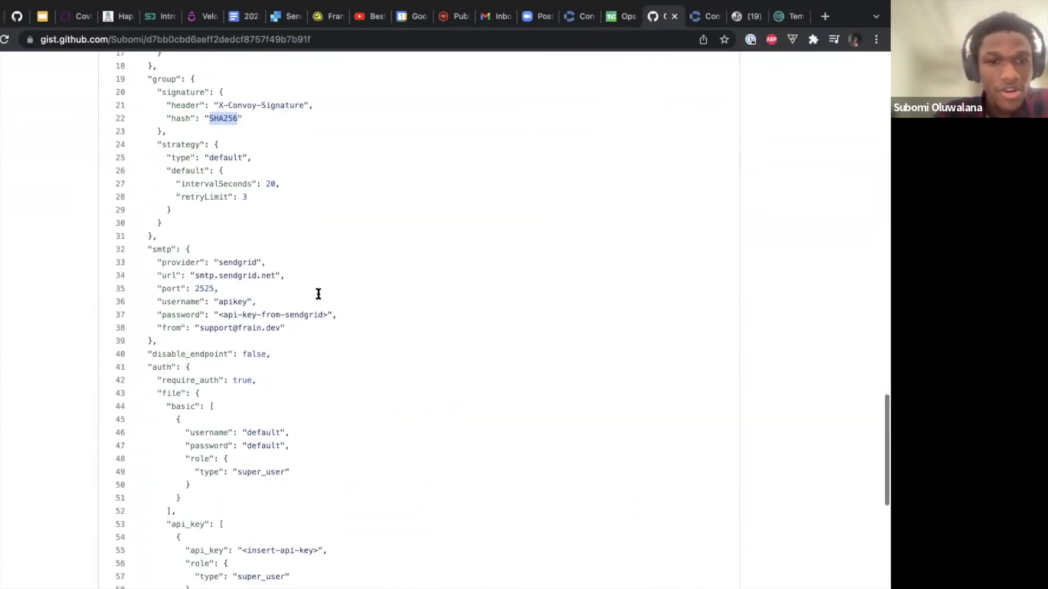
drag(165, 338, 135, 247)
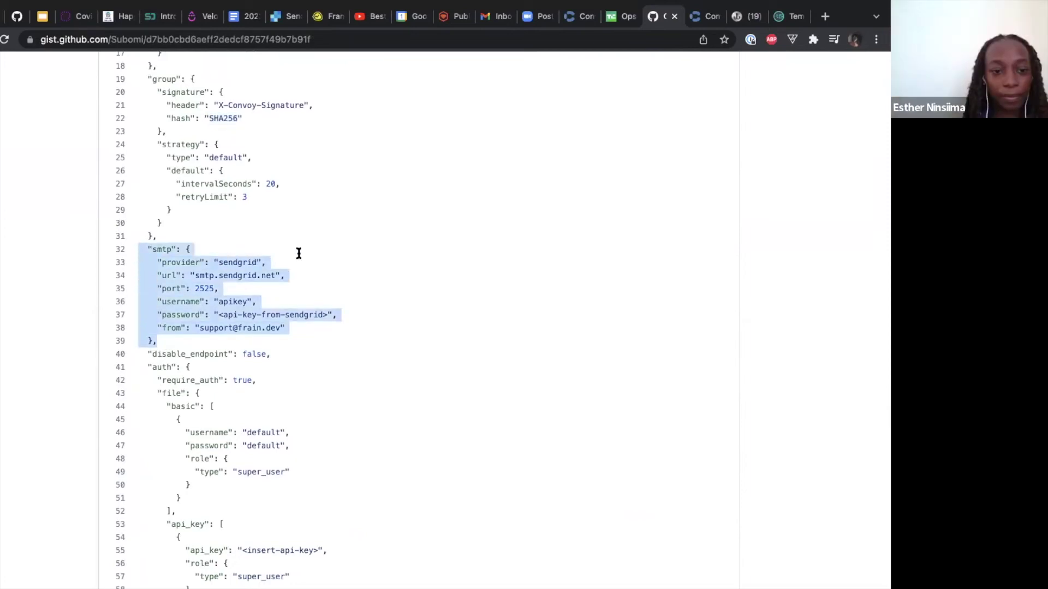
click(289, 334)
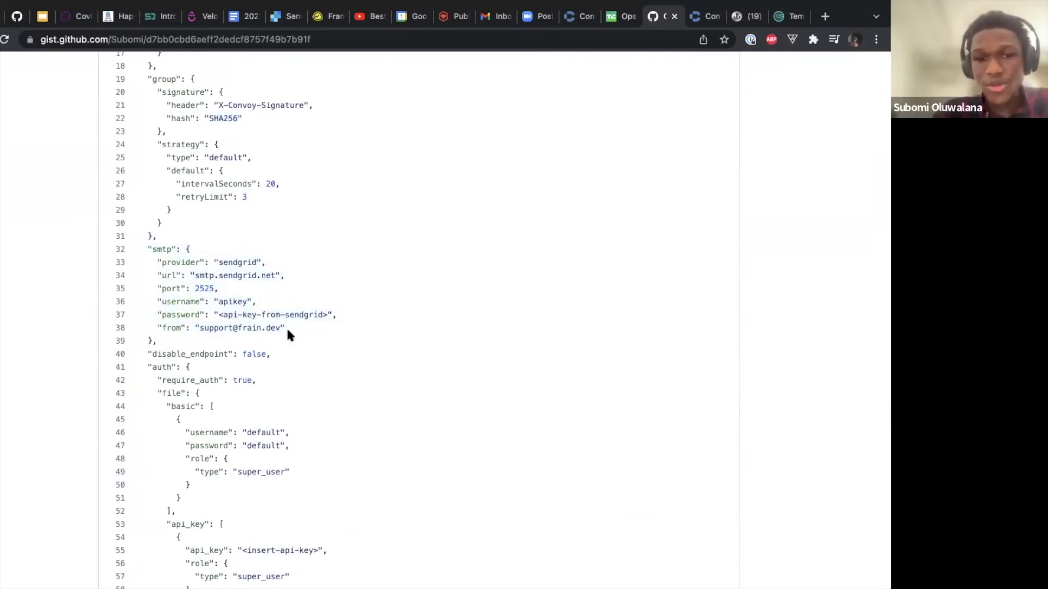
drag(219, 315, 320, 315)
click(320, 315)
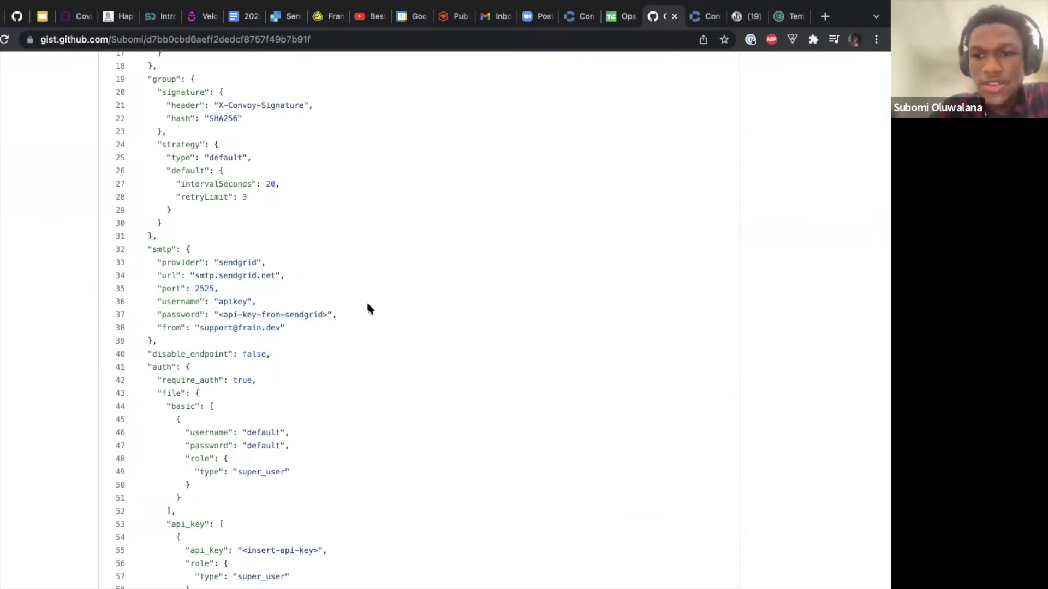
Step: Return to the Temp Mail page and review the endpoint notification email again
click(789, 16)
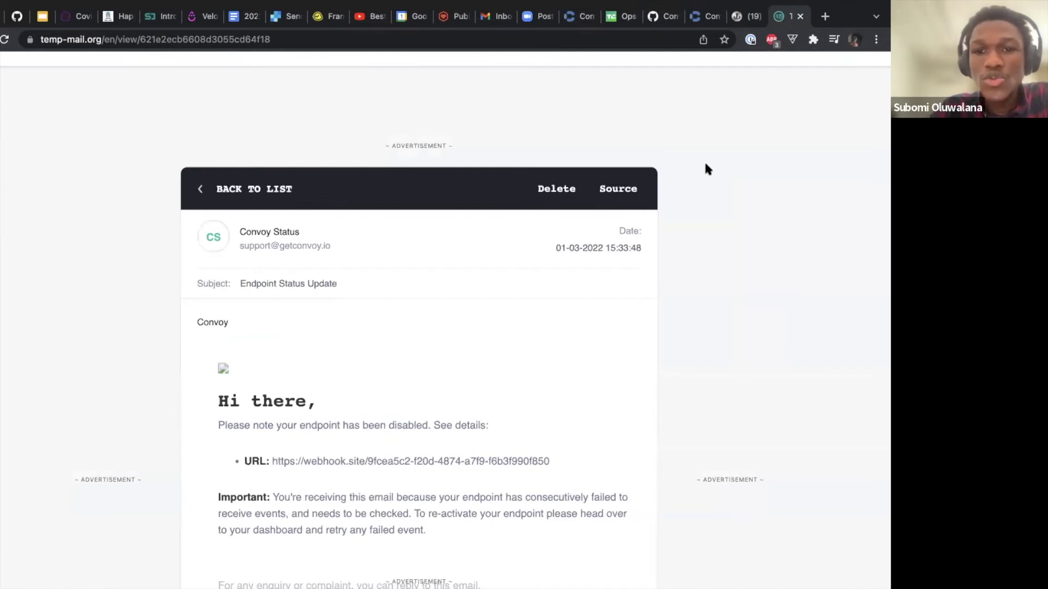
scroll(705, 159, up, 5)
scroll(706, 159, up, 3)
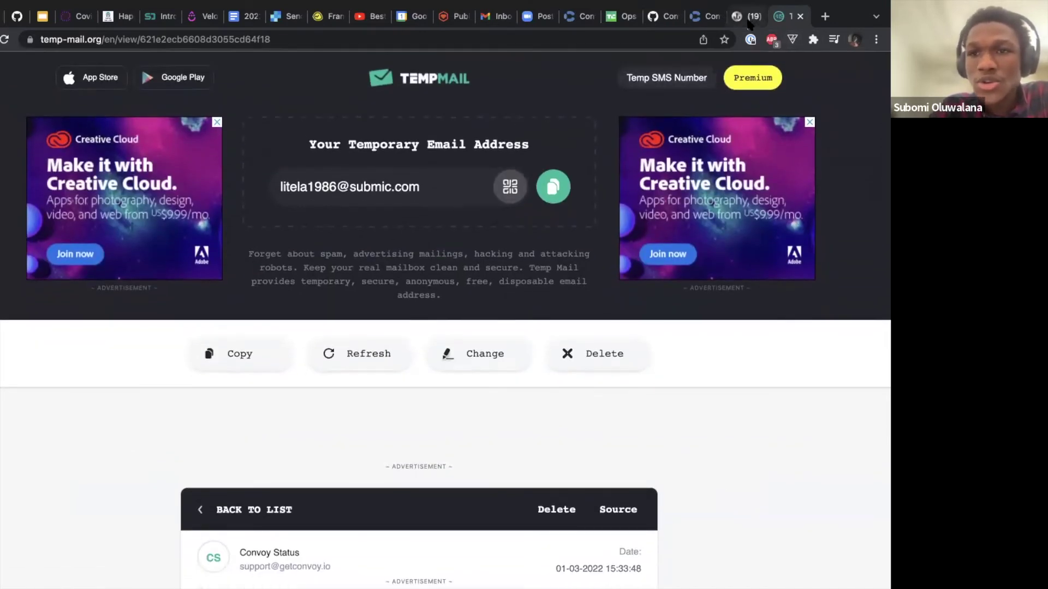
Step: Switch to webhook.site, change the URL's default status code to 200 and close the URL settings
click(754, 17)
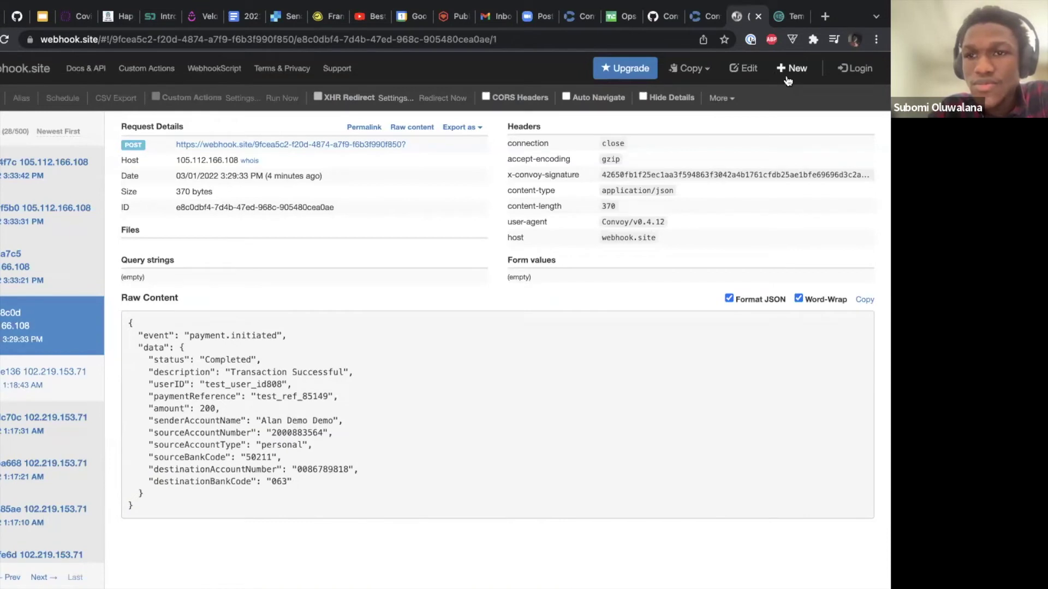
click(744, 69)
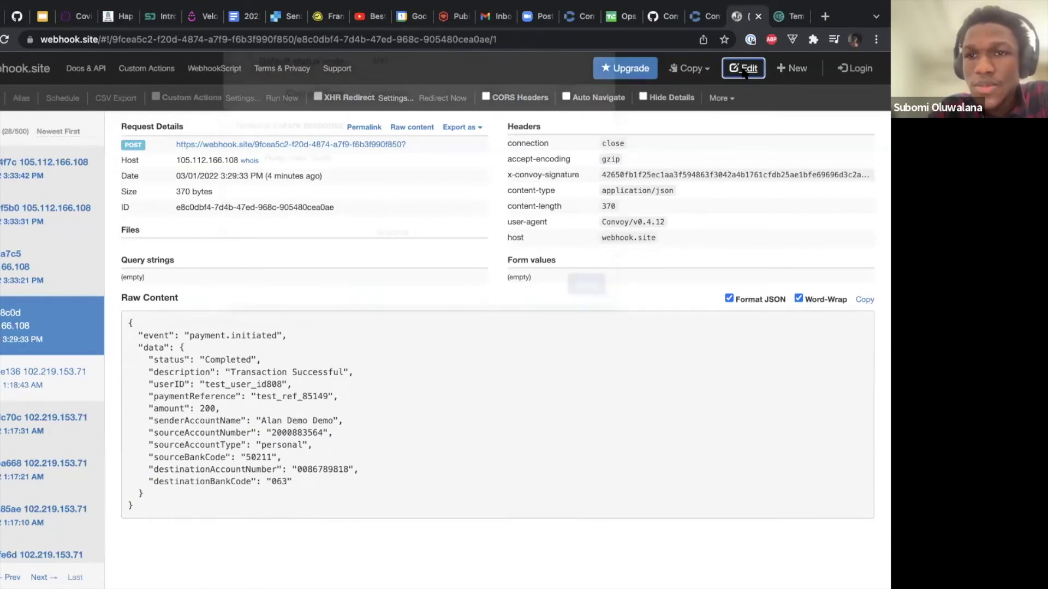
double_click(469, 130)
text(200)
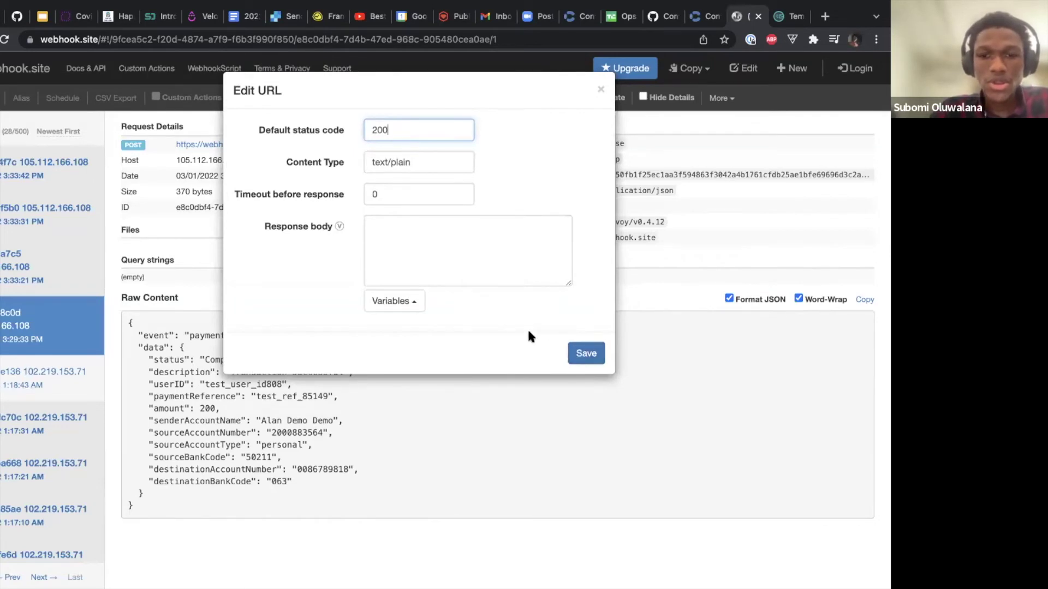
click(619, 309)
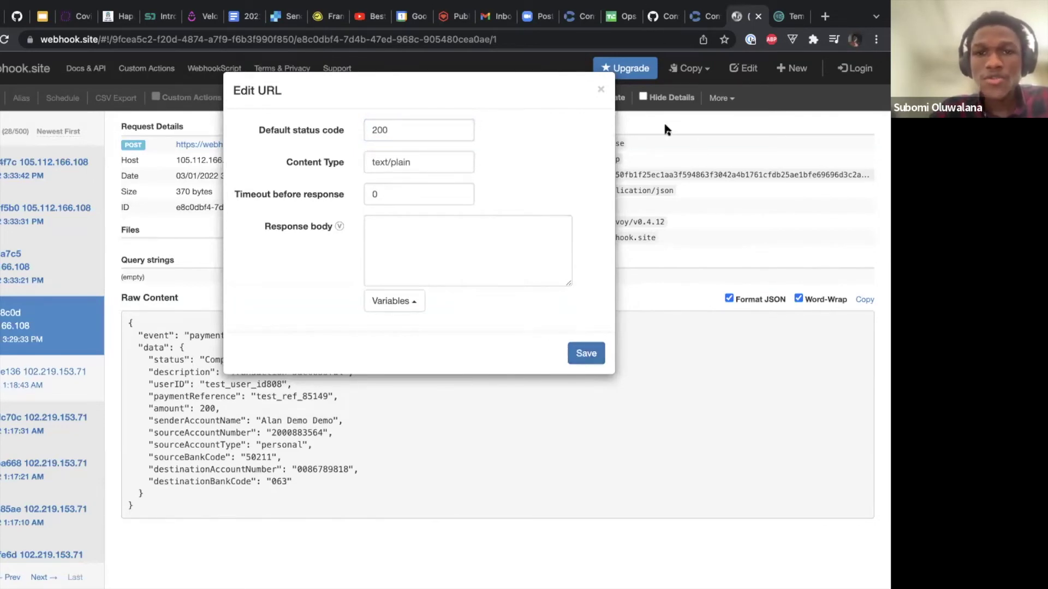
click(599, 90)
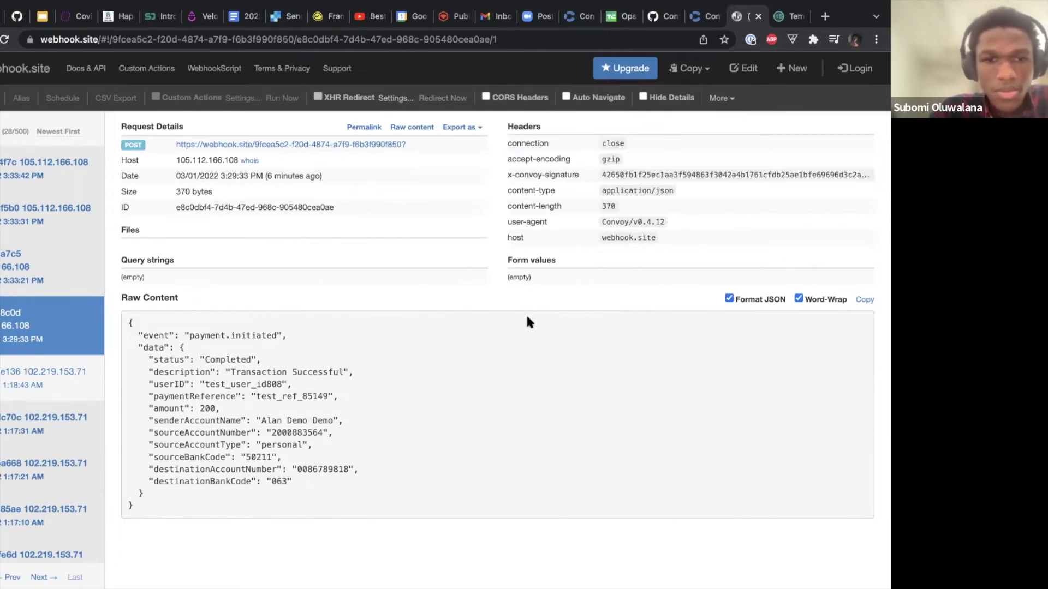
Step: Switch back to the Convoy dashboard and review the events list with the newest Merchant A event's details
click(786, 16)
click(705, 17)
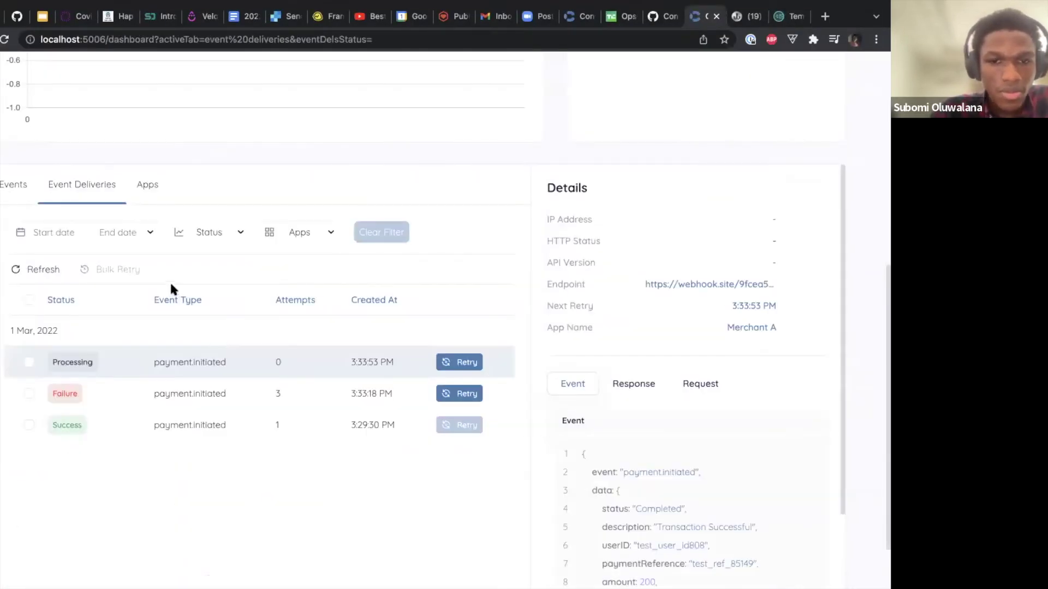
click(14, 186)
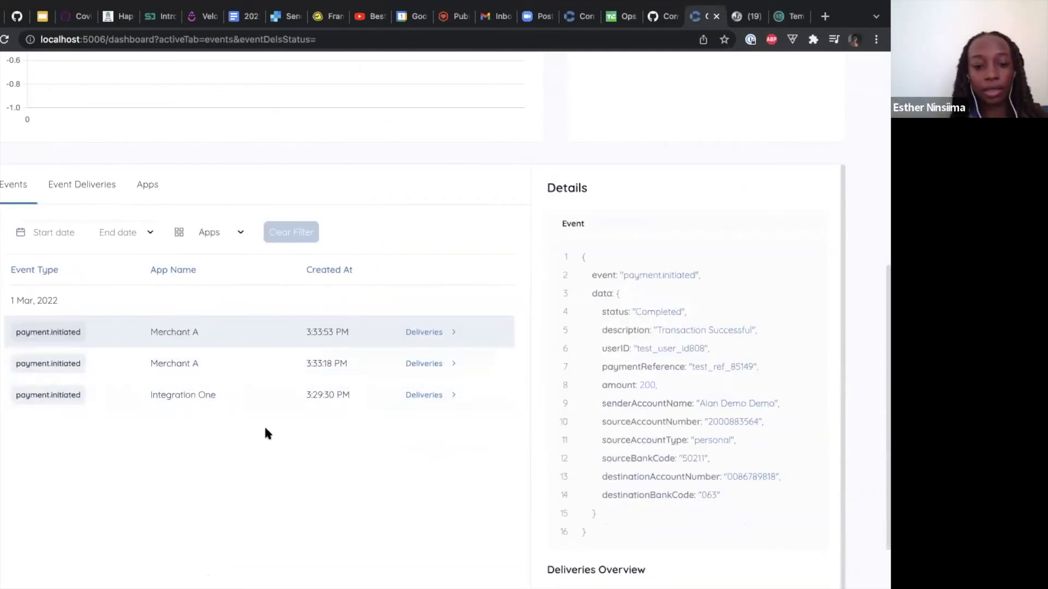
scroll(571, 367, down, 1)
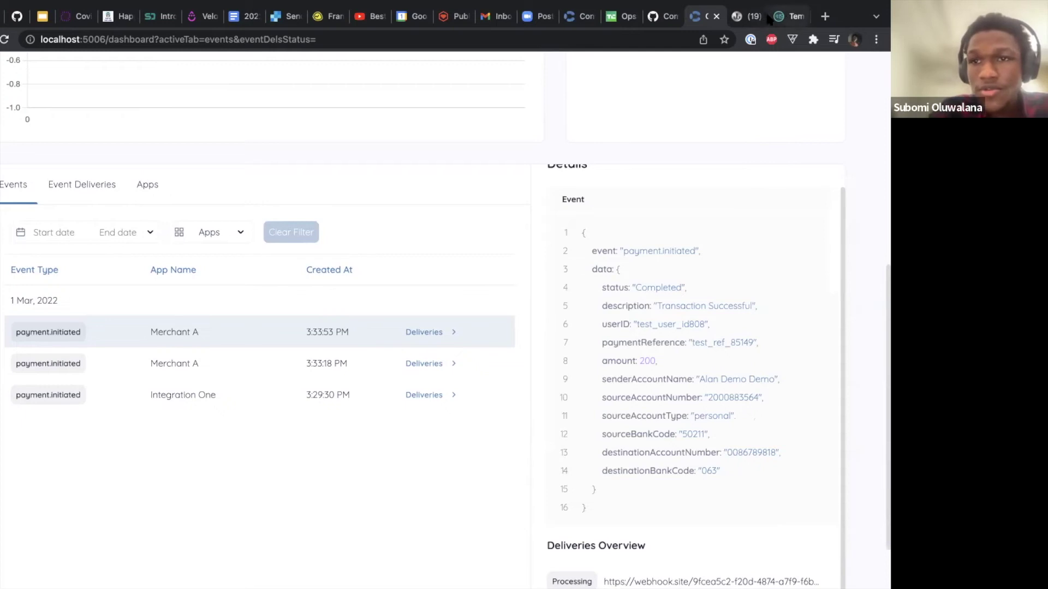
Step: Check webhook.site for new requests, return to the Convoy dashboard and inspect the latest Merchant A event and its delivery
click(789, 17)
click(750, 18)
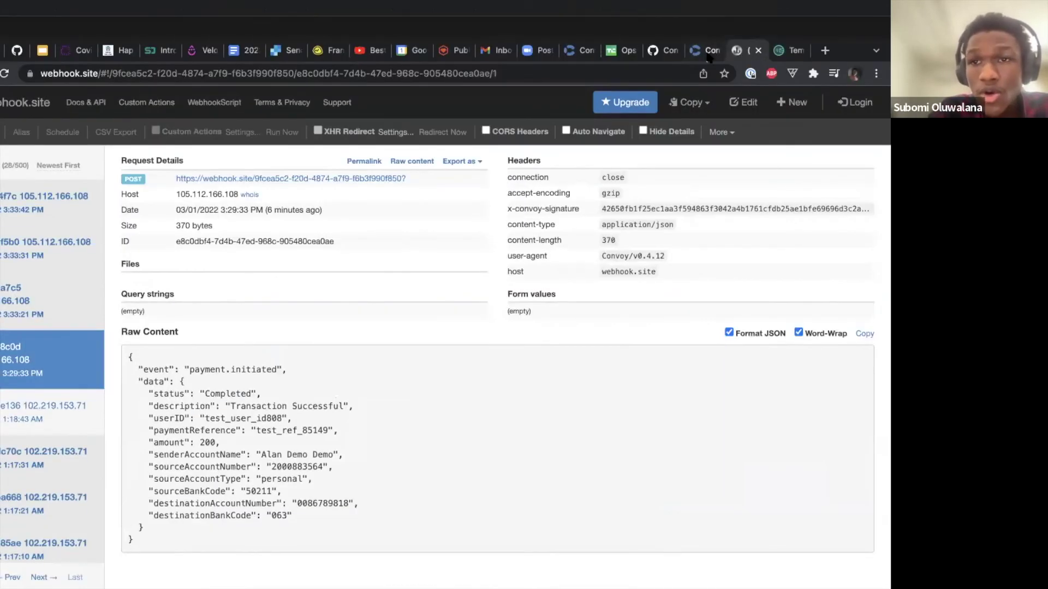
click(706, 50)
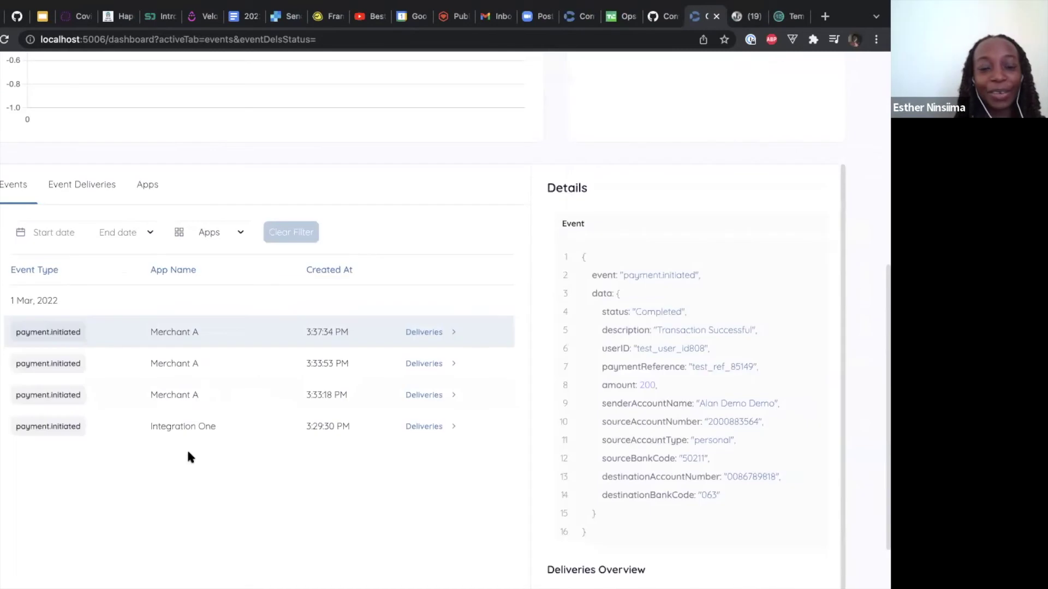
scroll(529, 436, down, 1)
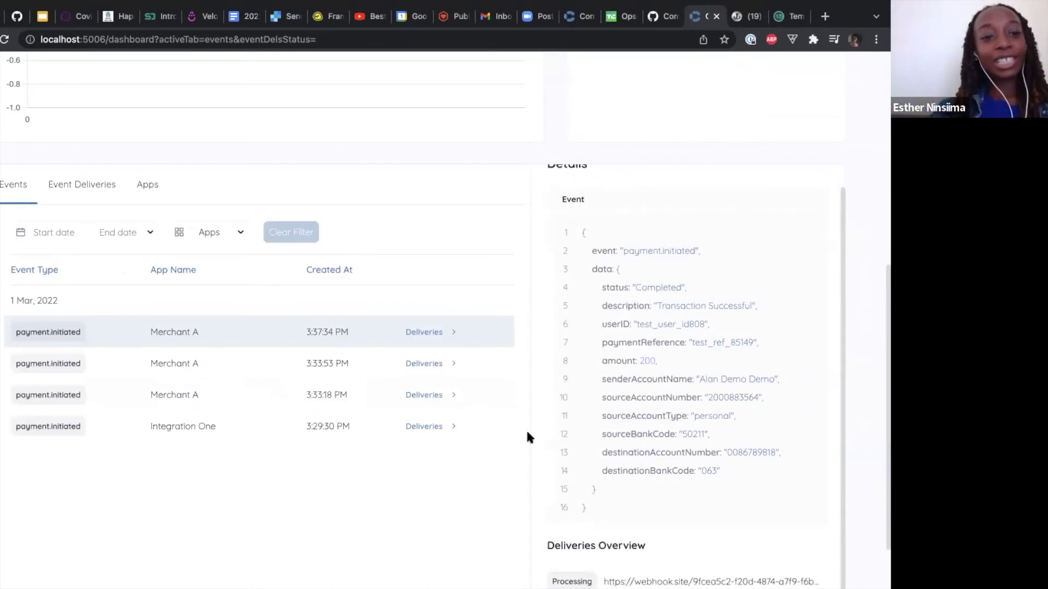
scroll(529, 437, up, 1)
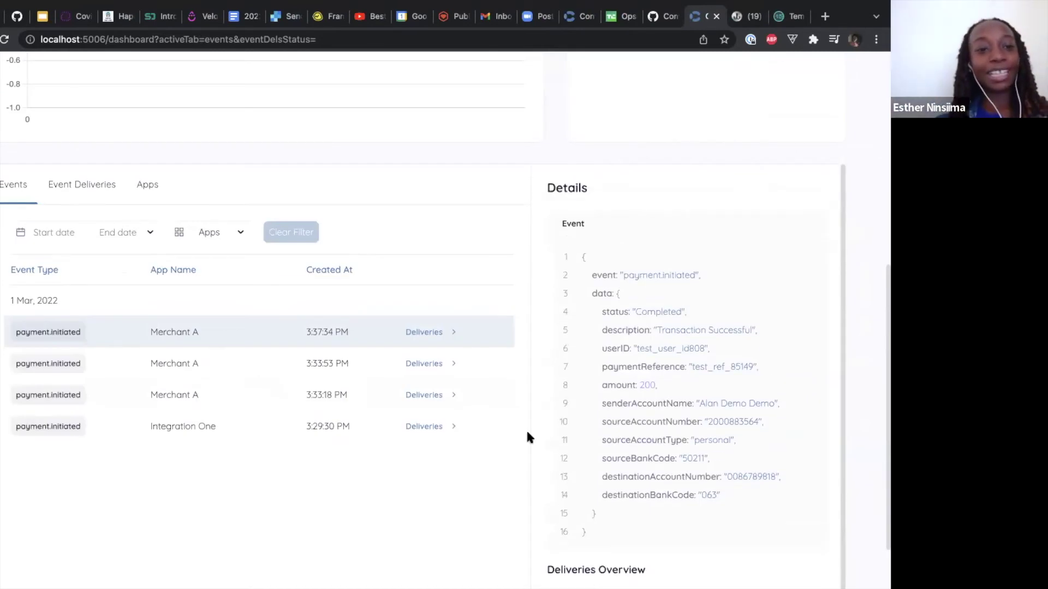
click(143, 184)
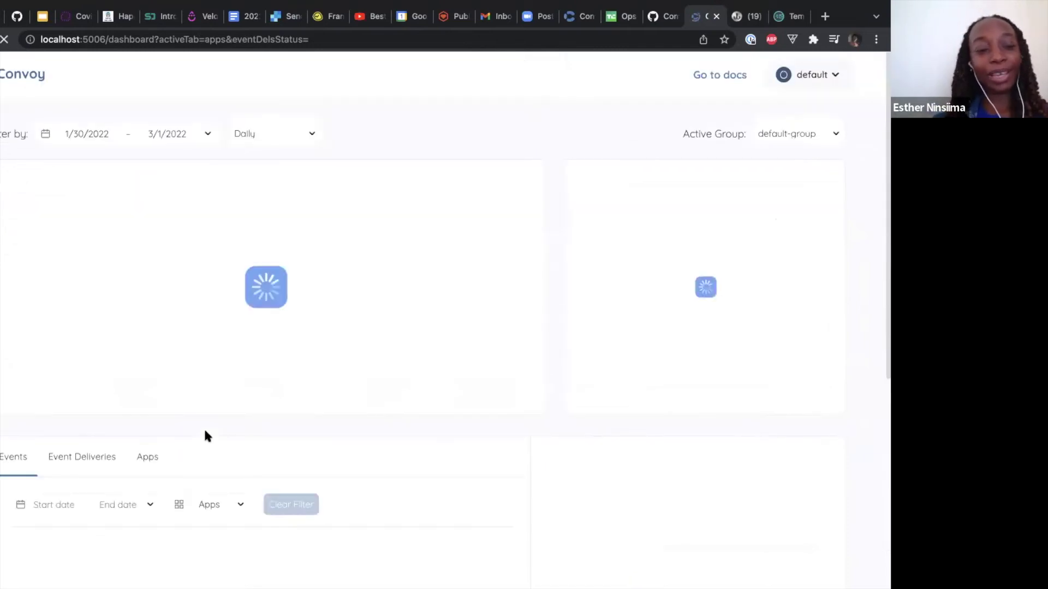
click(60, 186)
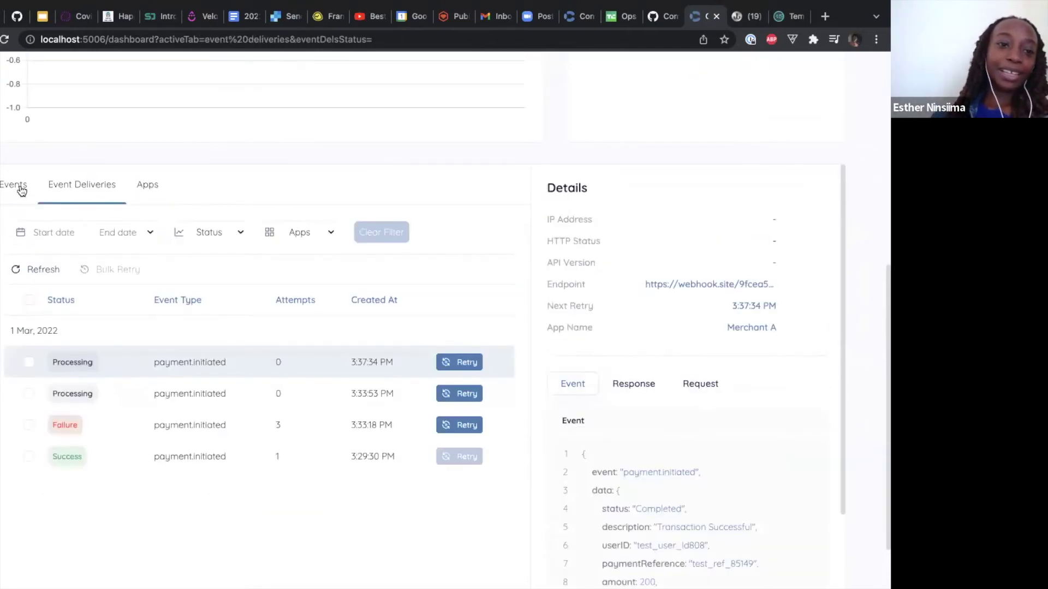
click(15, 185)
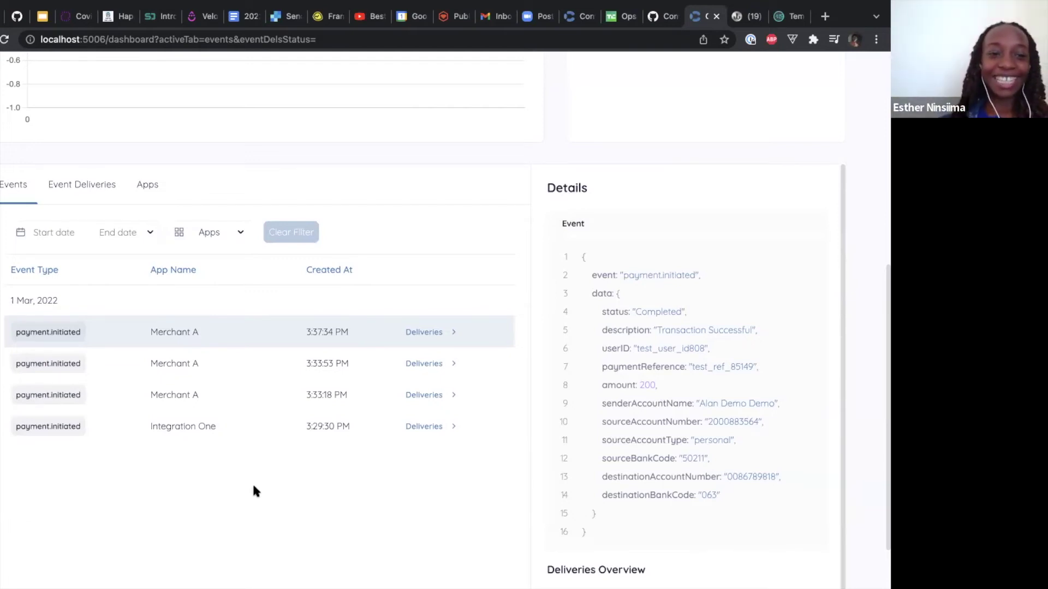
Step: Switch to webhook.site, check the URL's default status code in its edit settings and save them
mouse_move(380, 6)
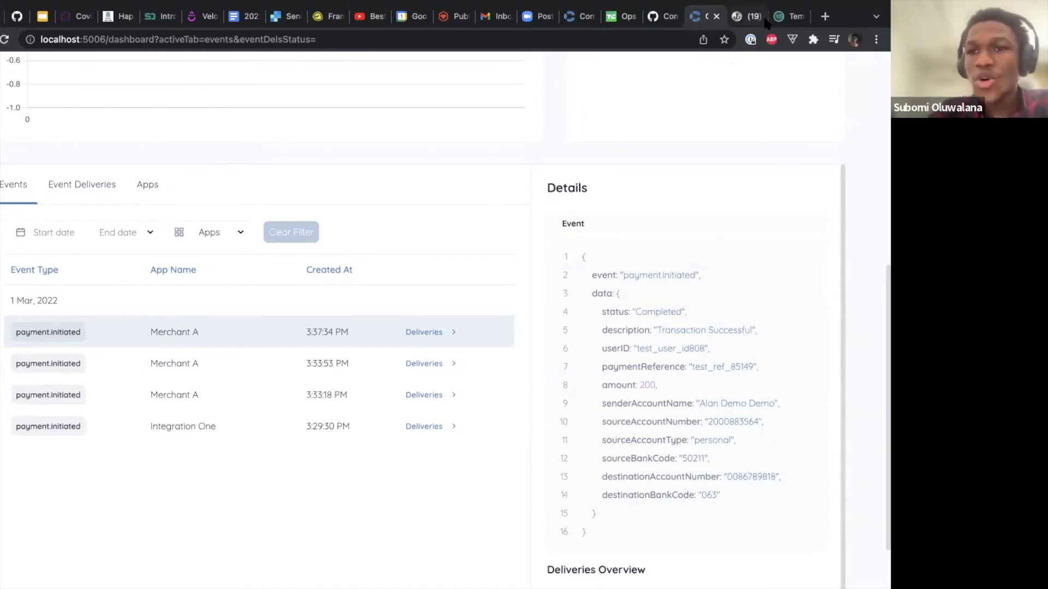
click(747, 18)
click(744, 68)
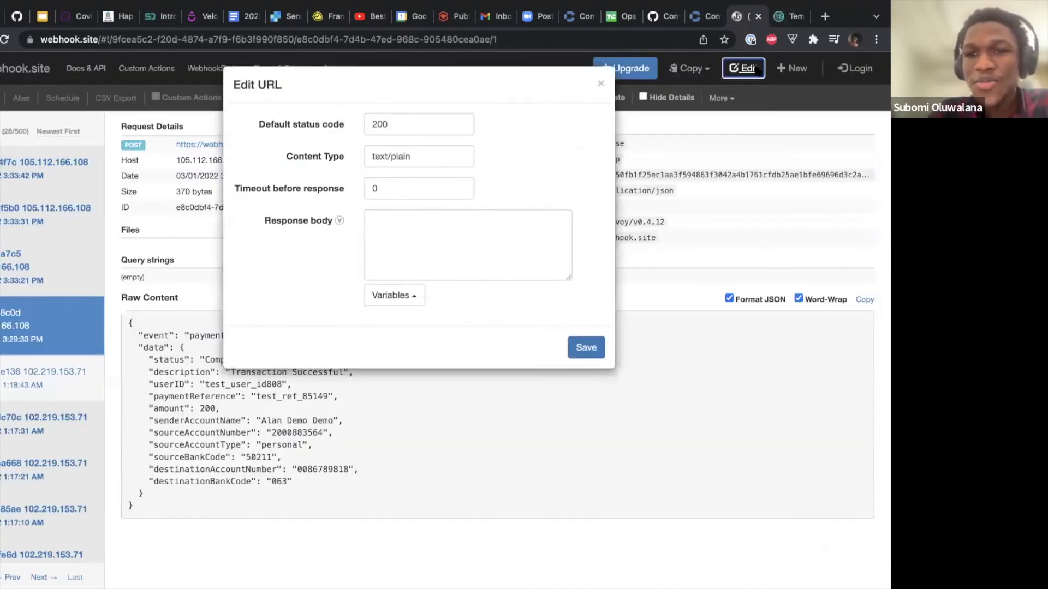
click(585, 352)
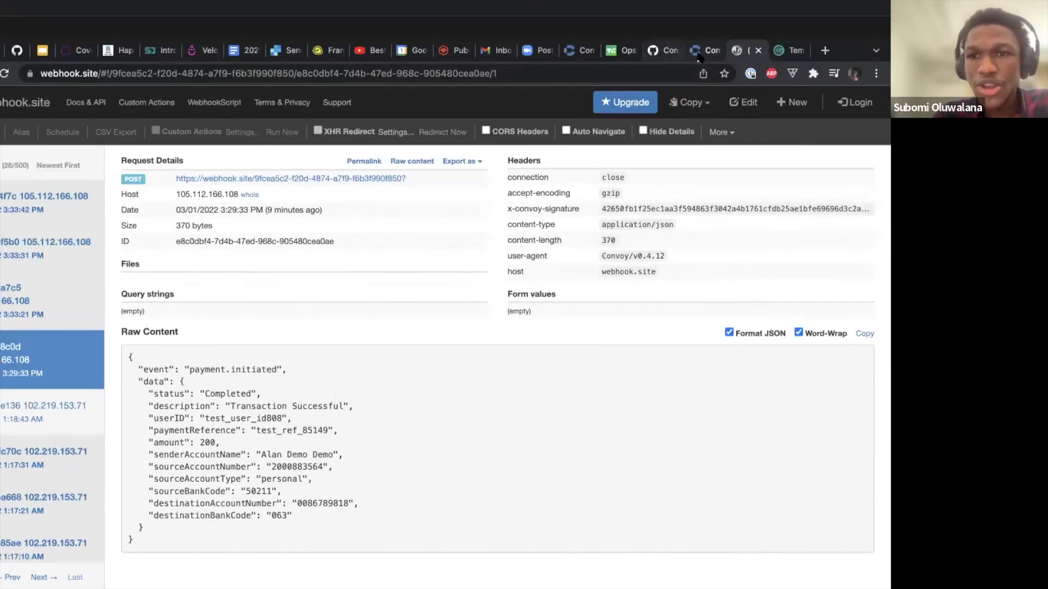
Step: Return to the Convoy dashboard and retry the failed payment.initiated delivery created at 3:33:18 PM
click(700, 52)
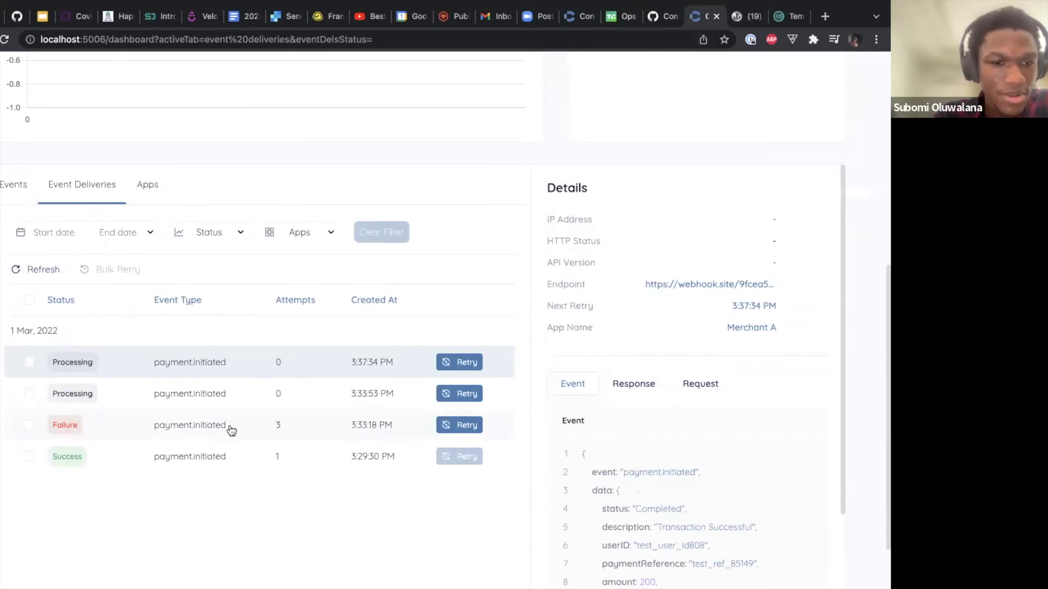
click(447, 425)
scroll(437, 404, down, 2)
click(460, 351)
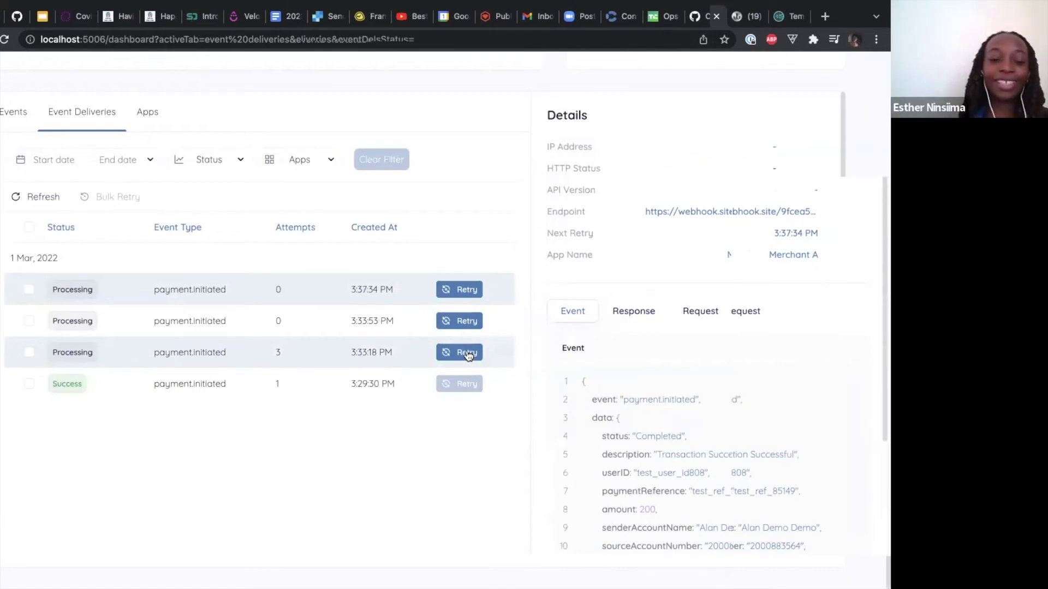
Step: Reload the dashboard, retry the discarded delivery created at 3:38:56 PM and go back to the events list
key(super+r)
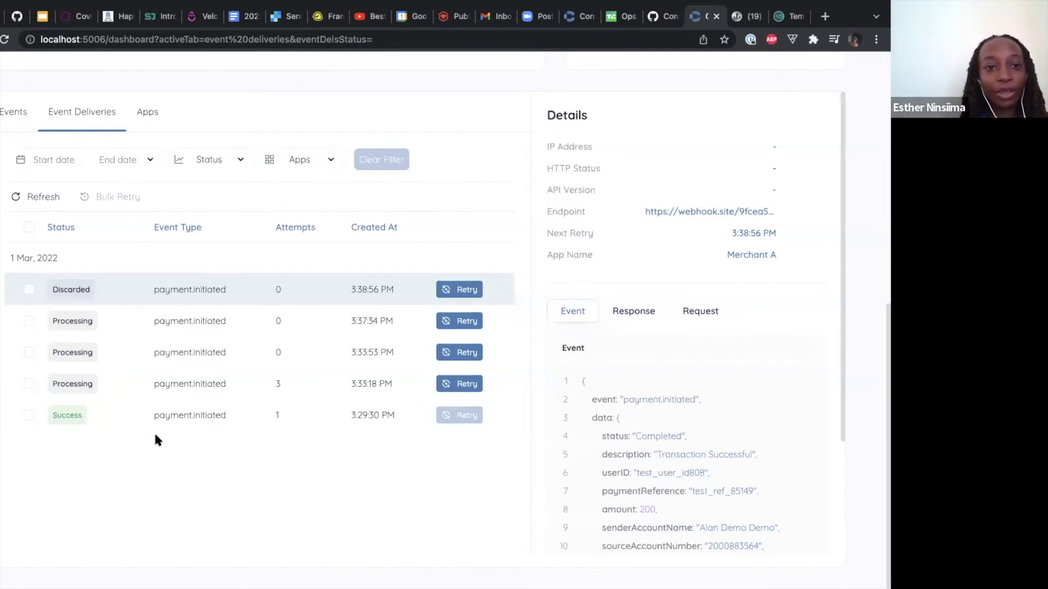
click(453, 290)
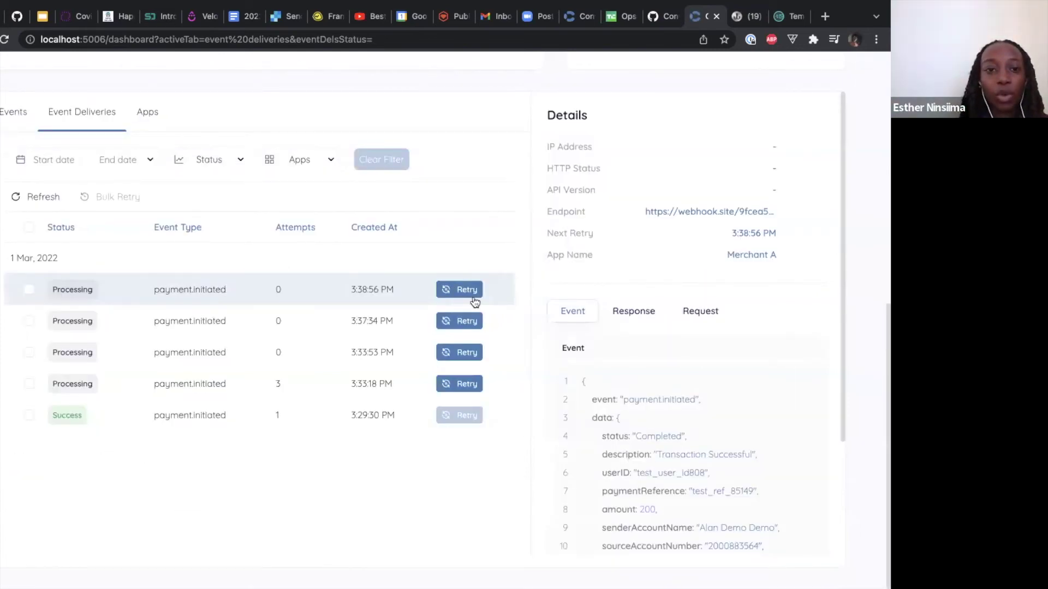
click(16, 114)
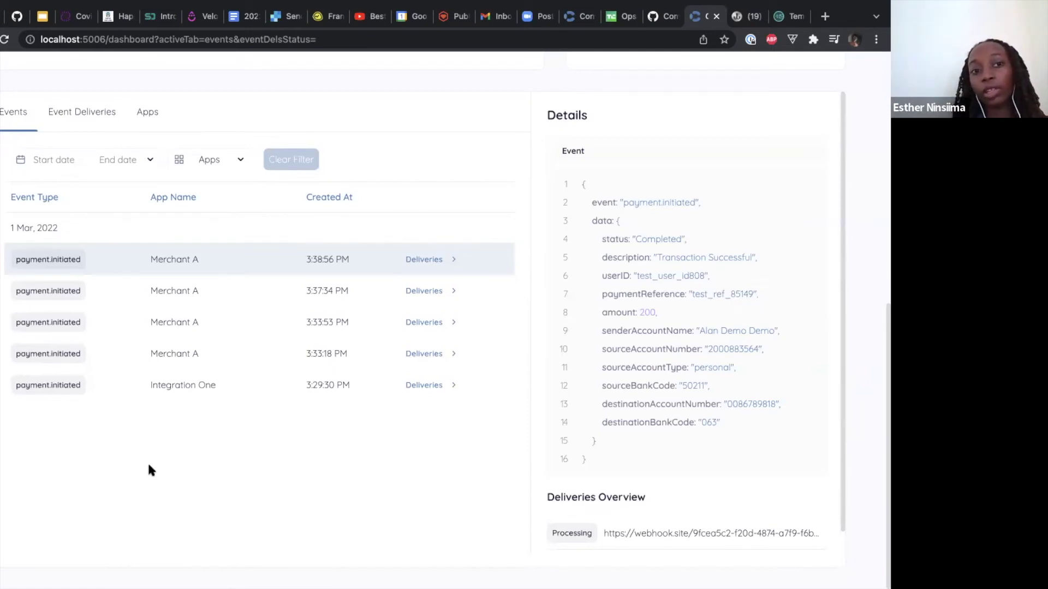
Step: Switch to the GitHub gist page, go to github.com and open the frain-dev/convoy repository
mouse_move(689, 9)
click(661, 55)
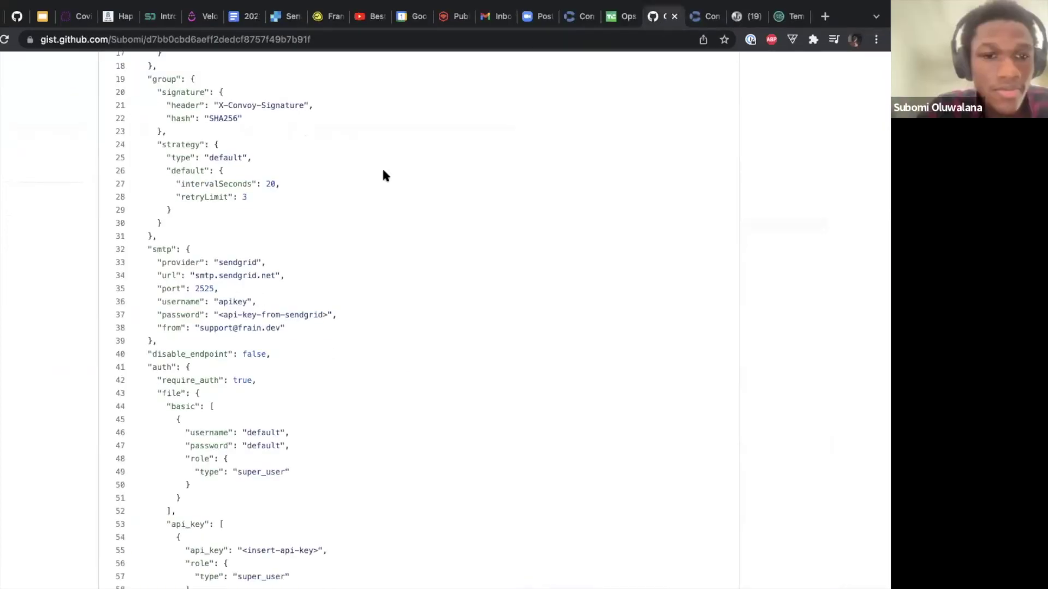
scroll(381, 166, up, 15)
click(227, 41)
text(gitu)
key(BackSpace)
text(h)
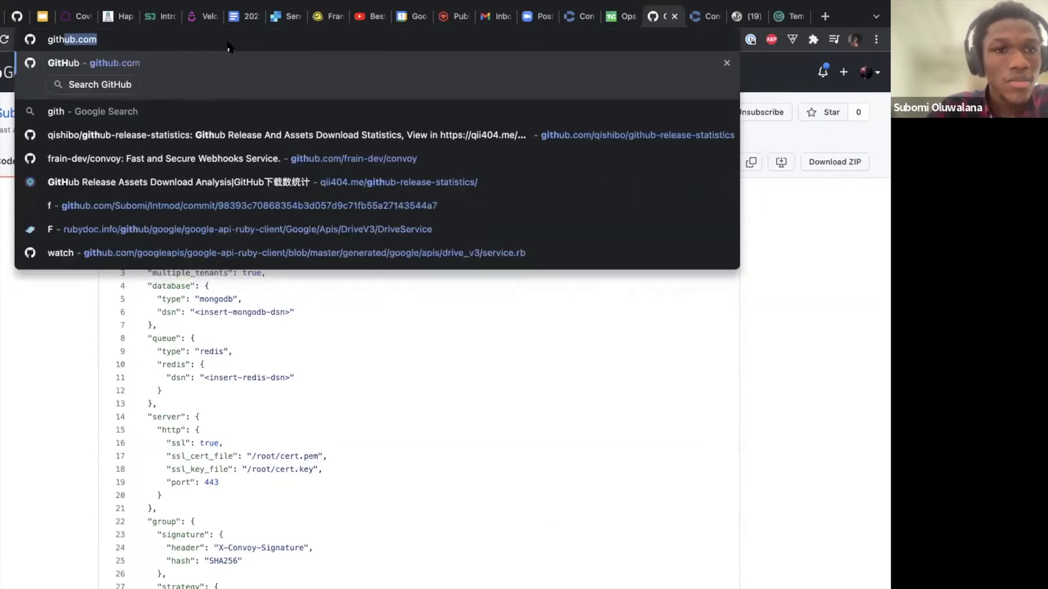
key(Return)
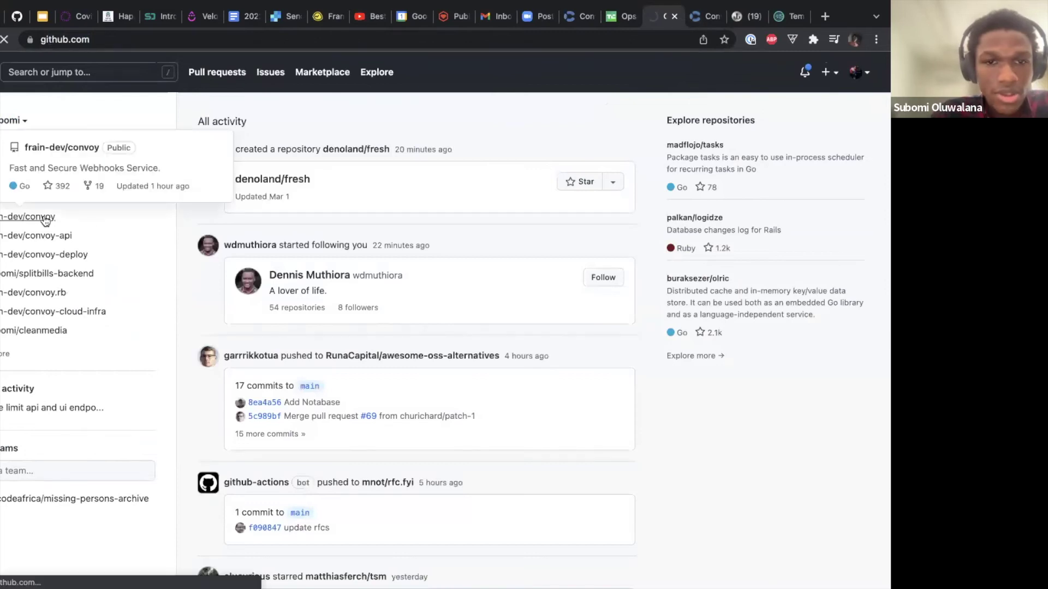
click(45, 218)
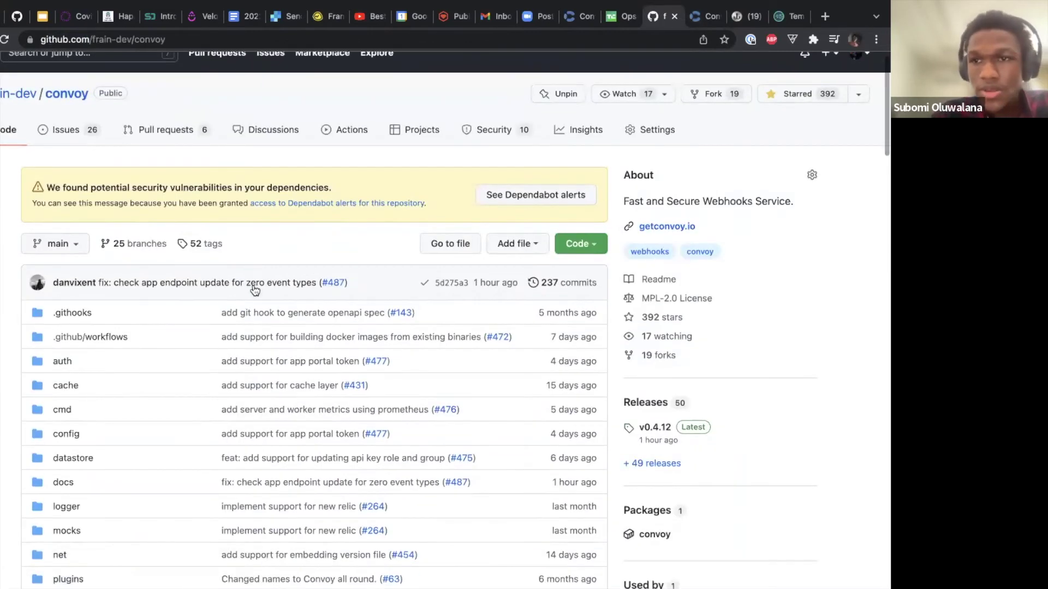
click(196, 40)
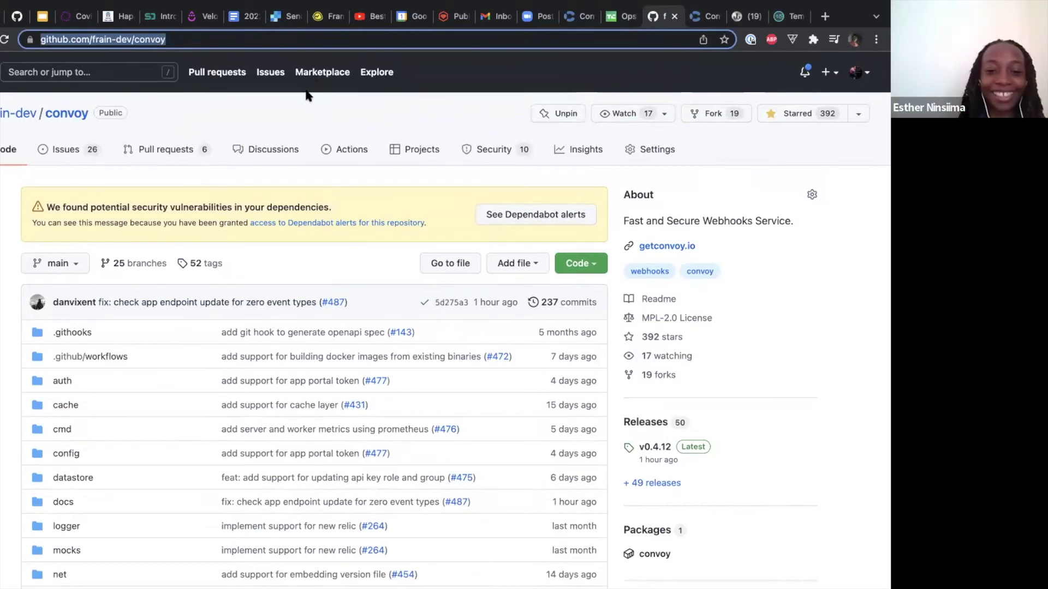
click(325, 122)
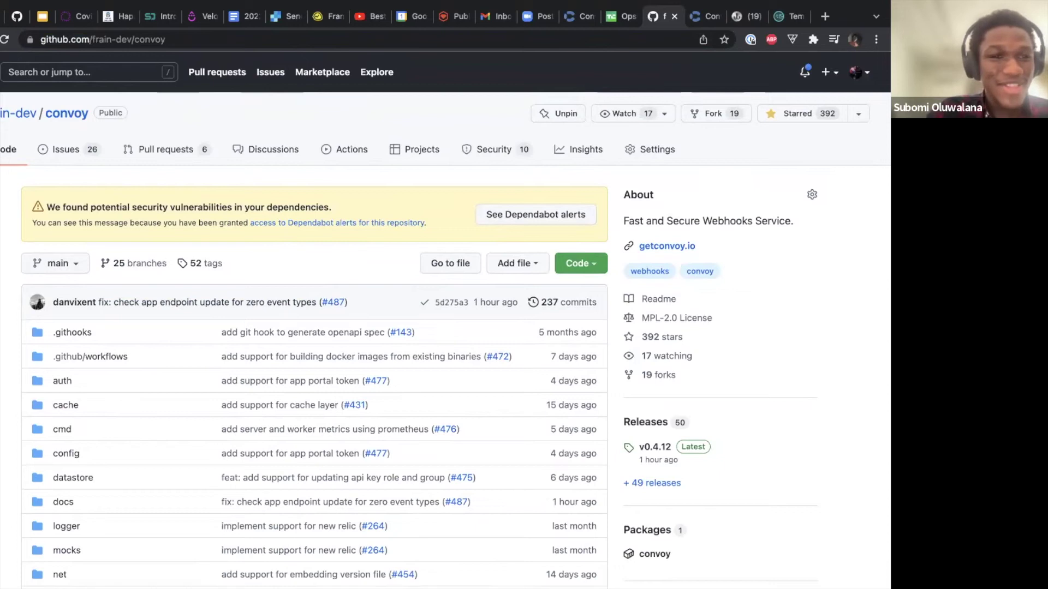
Step: Open the frain-dev organization page and look at its convoy.rb and convoy-go client repositories
click(19, 114)
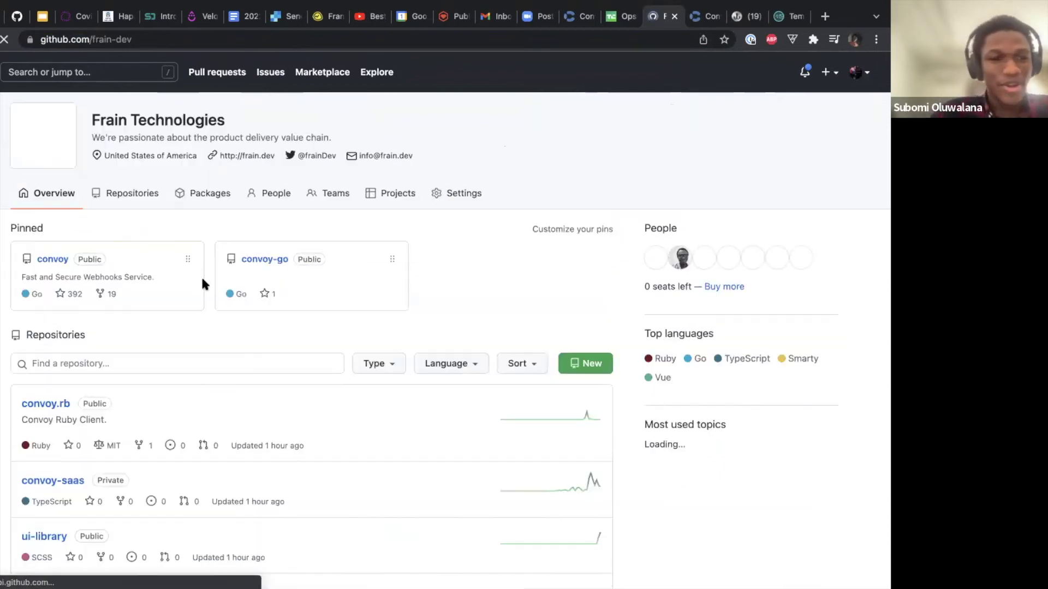
scroll(202, 283, down, 3)
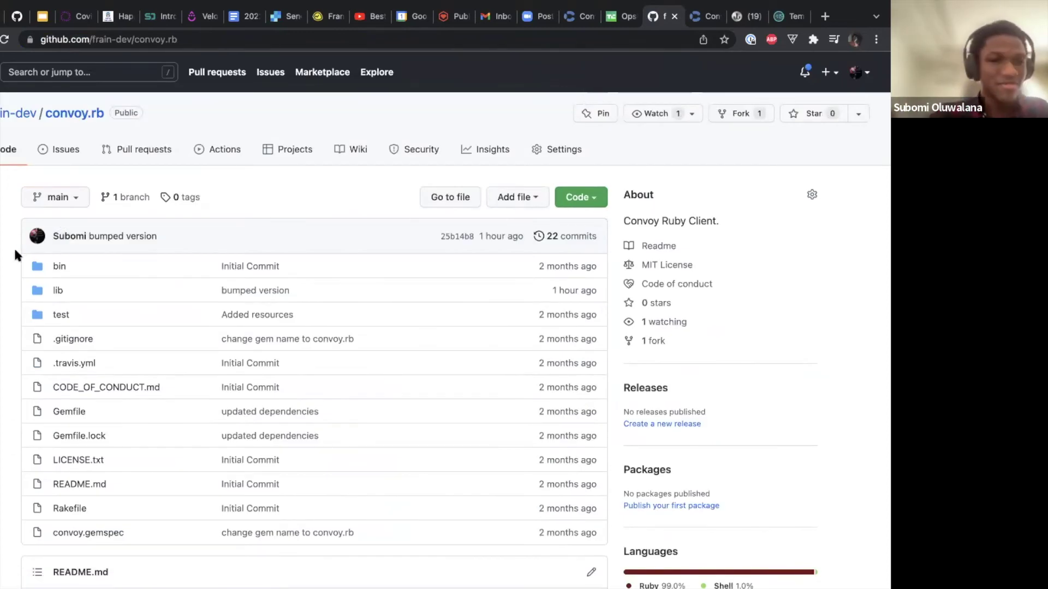
key(alt+Left)
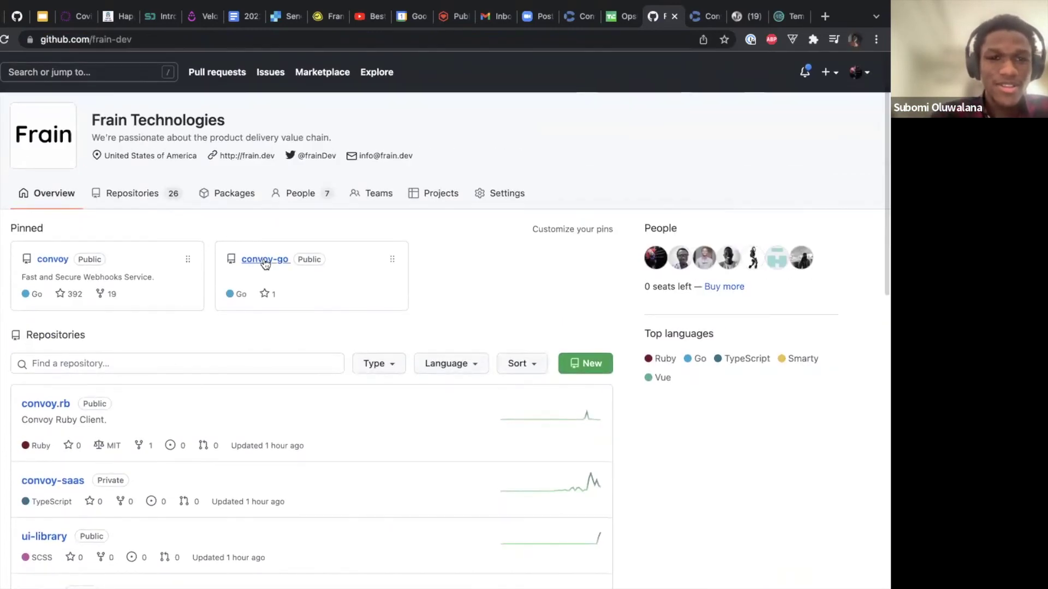
click(265, 261)
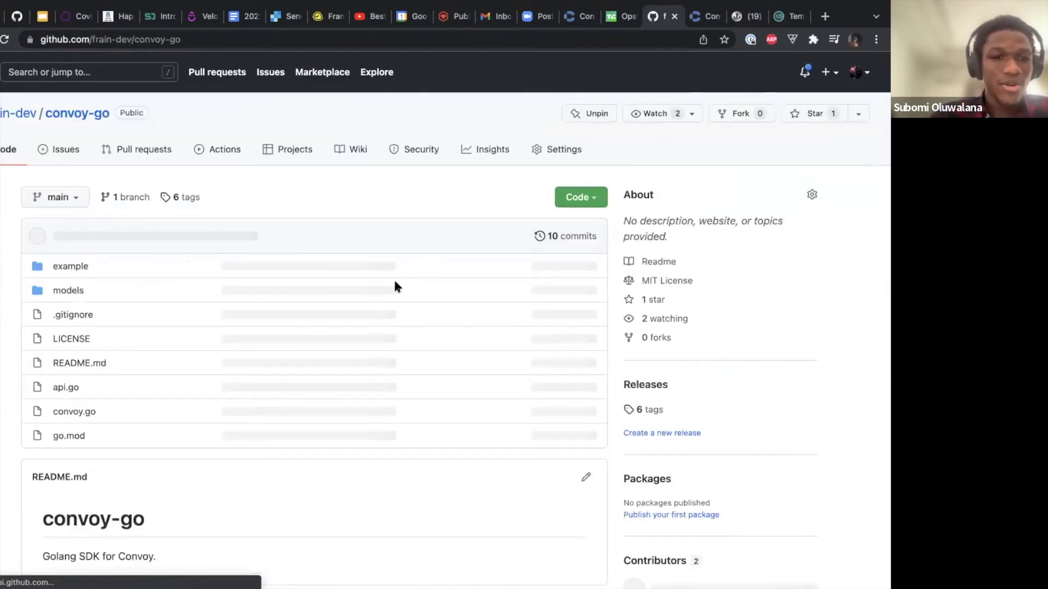
key(alt+Left)
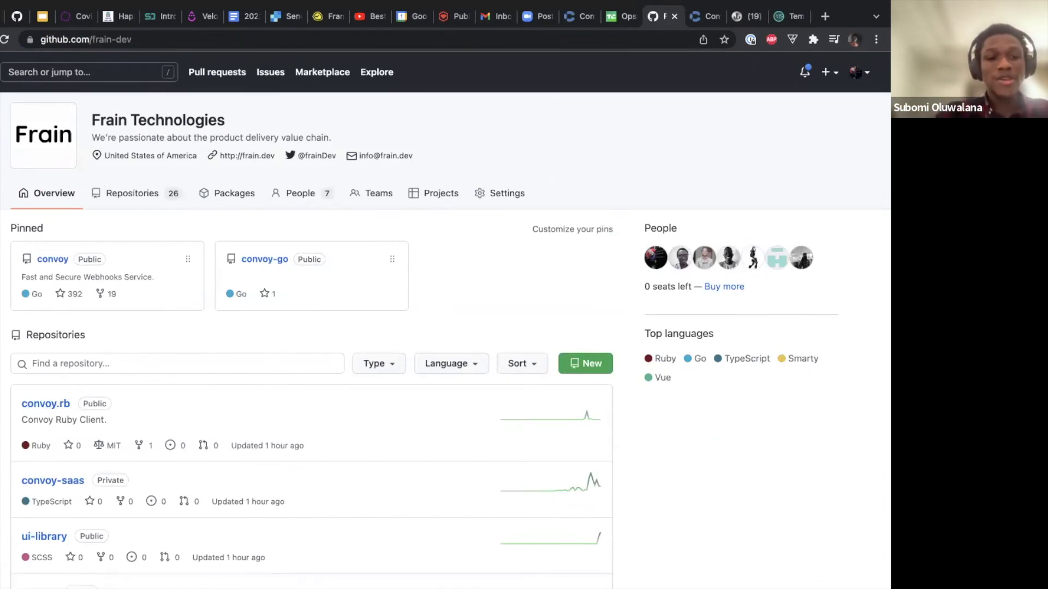
click(36, 407)
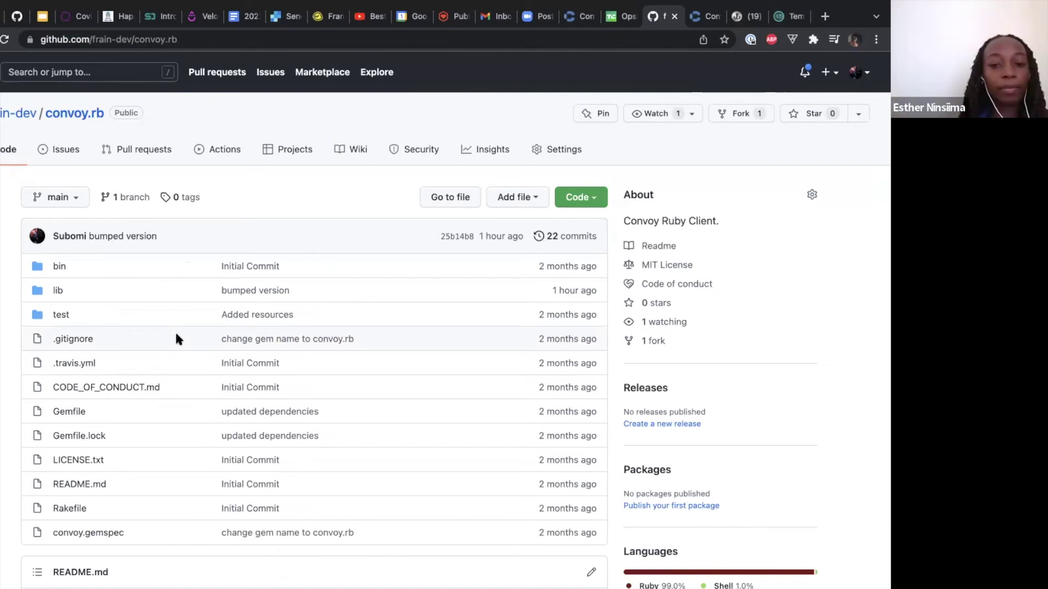
key(super+bracketleft)
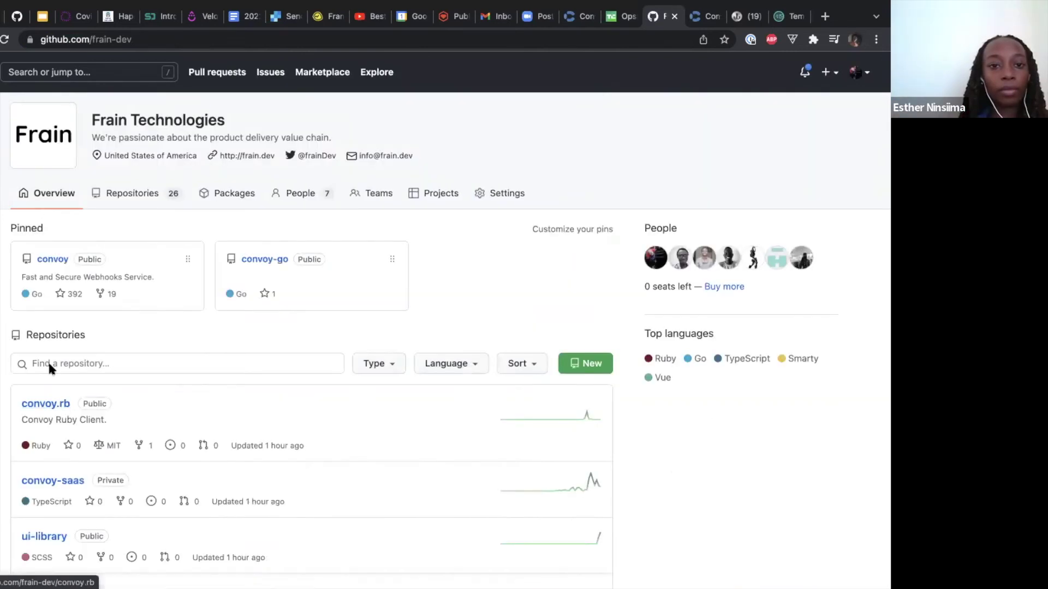
Step: Open the convoy repository's server folder and read through the API handler annotations in application.go
click(53, 261)
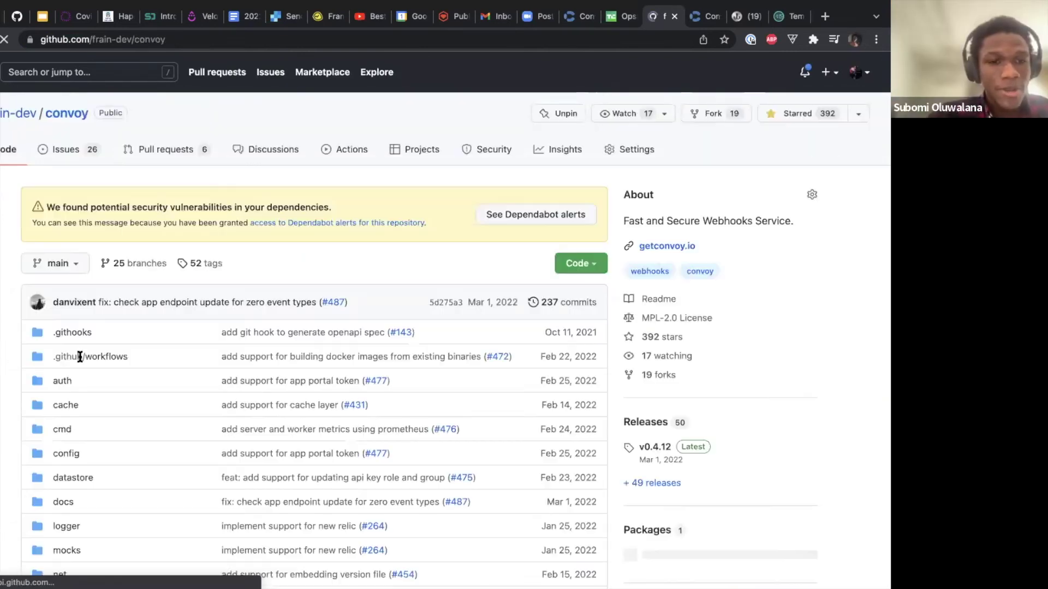
scroll(77, 355, down, 3)
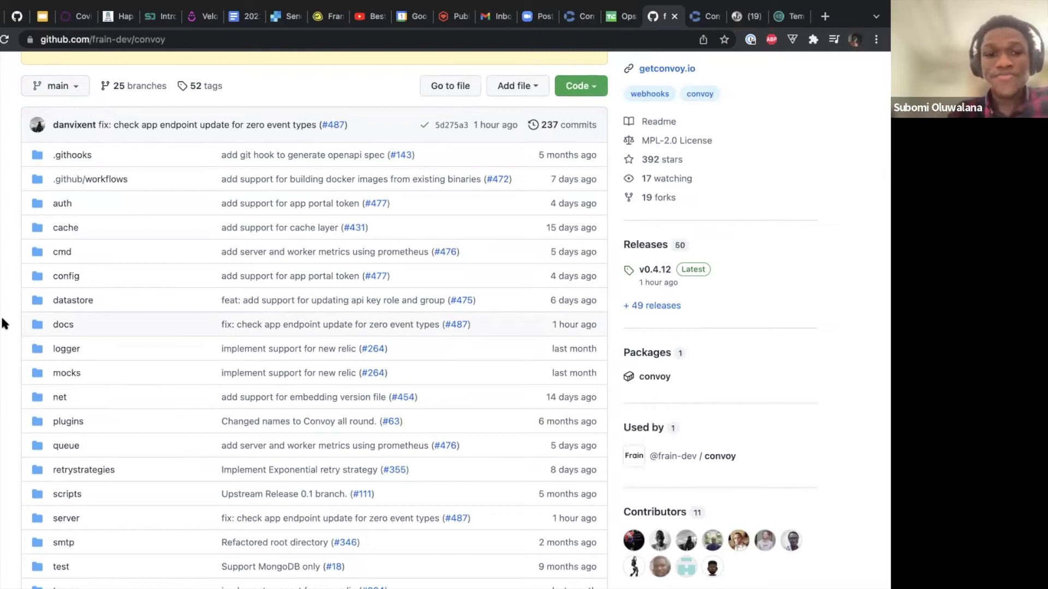
scroll(11, 349, down, 2)
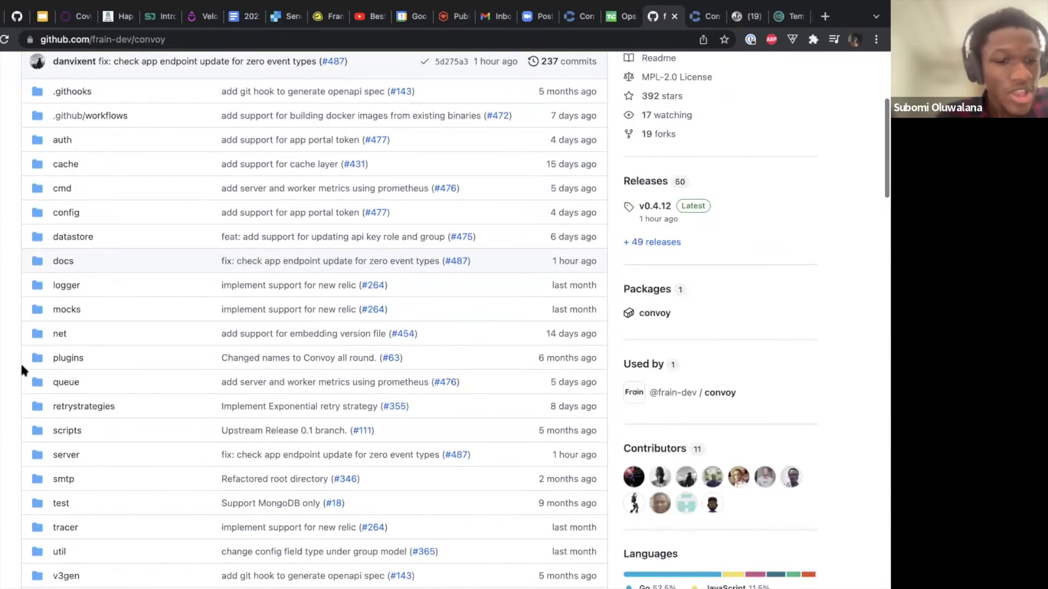
click(62, 461)
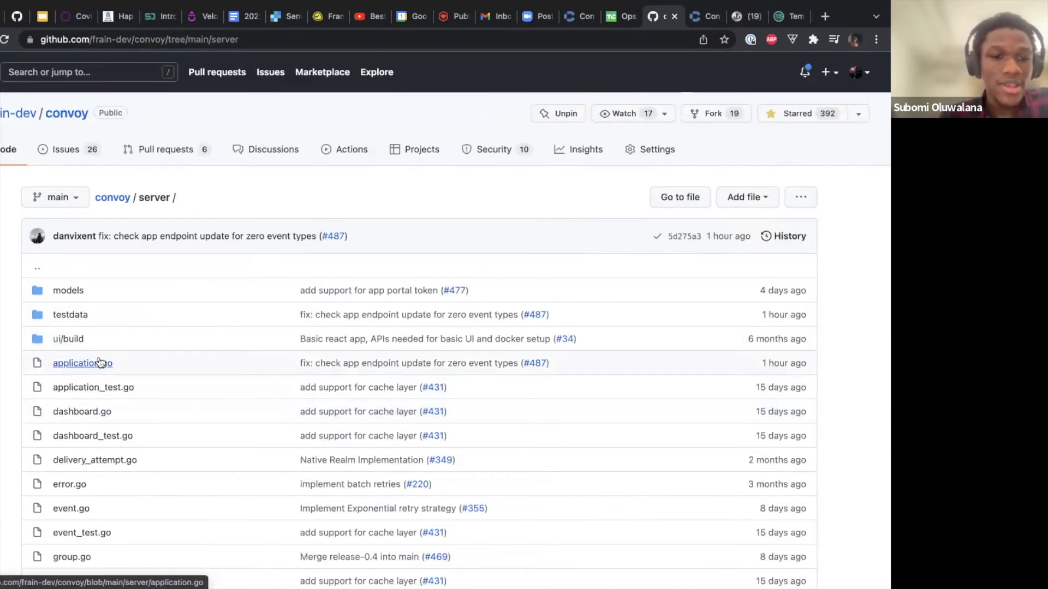
click(99, 363)
scroll(185, 359, down, 7)
scroll(187, 364, down, 16)
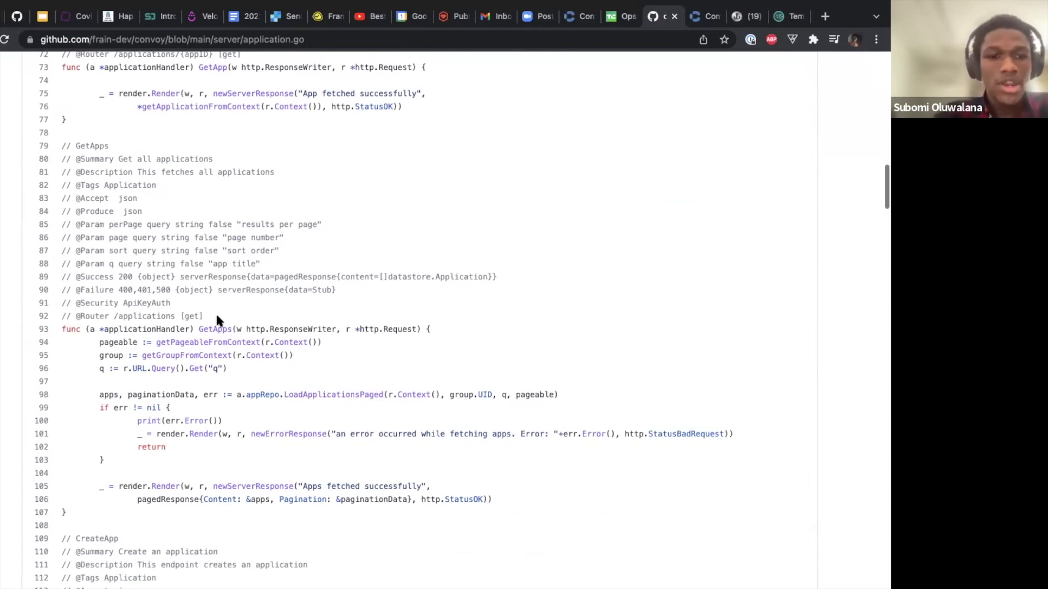
Step: Go back to the convoy repository's root and open its docs folder
key(alt+Left)
key(alt+Left)
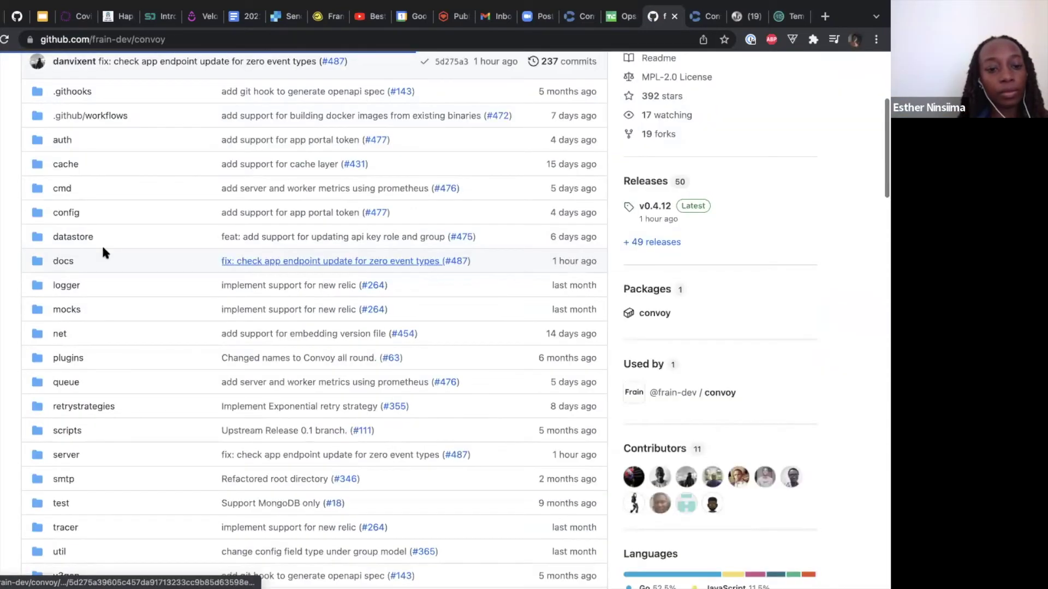
click(57, 260)
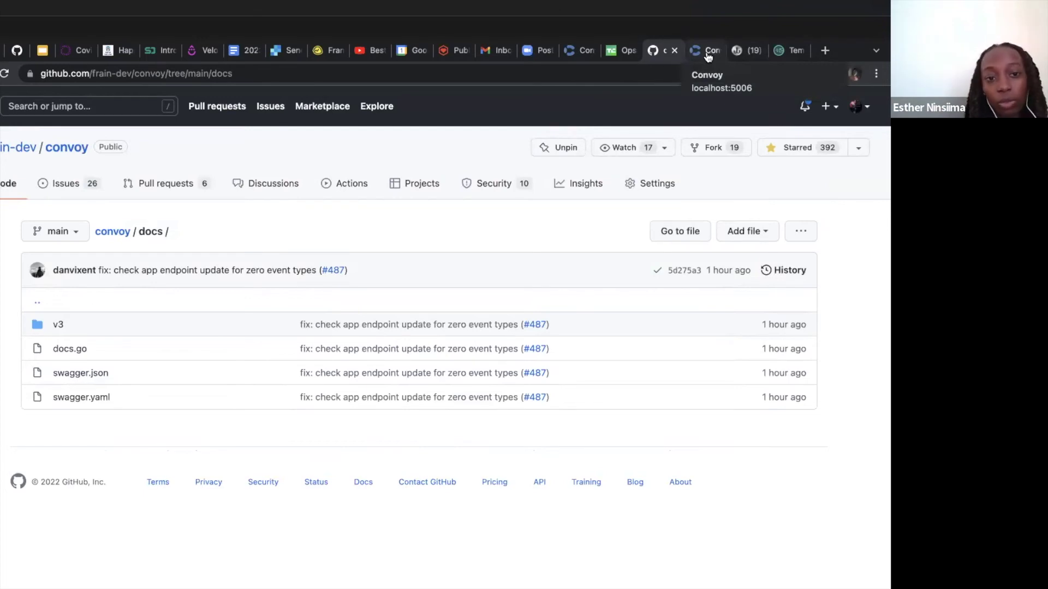
Step: Switch to the Convoy dashboard and review the apps list, the events list and the group's configuration overview
click(708, 56)
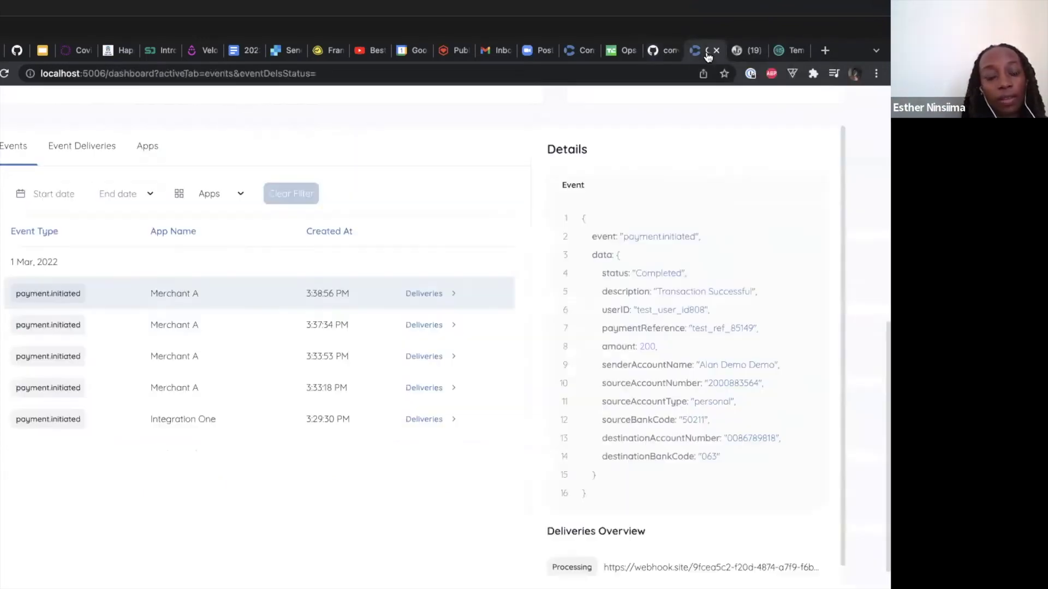
scroll(369, 285, up, 1)
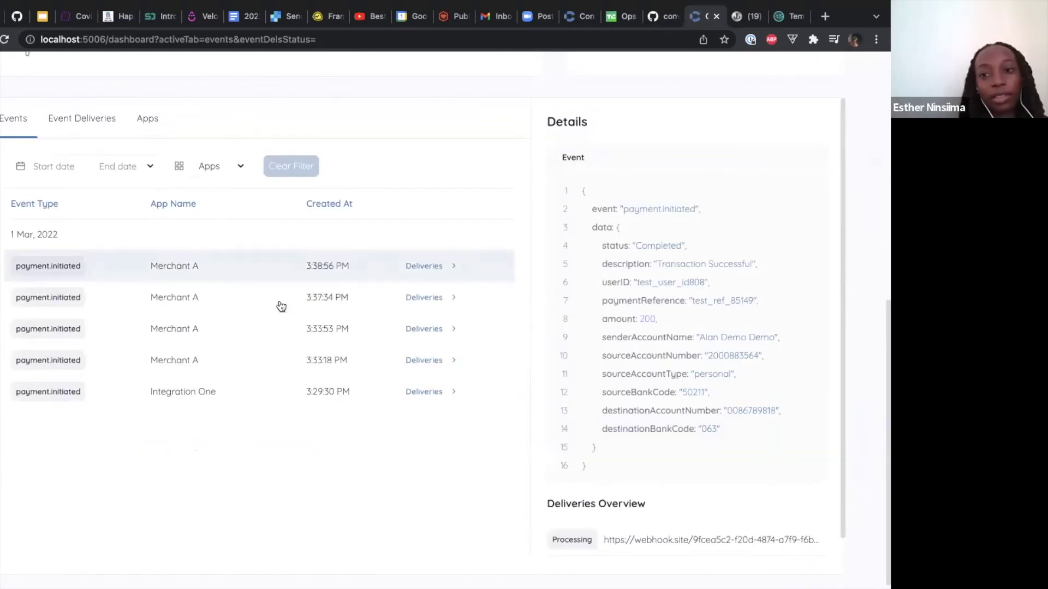
click(99, 115)
click(138, 124)
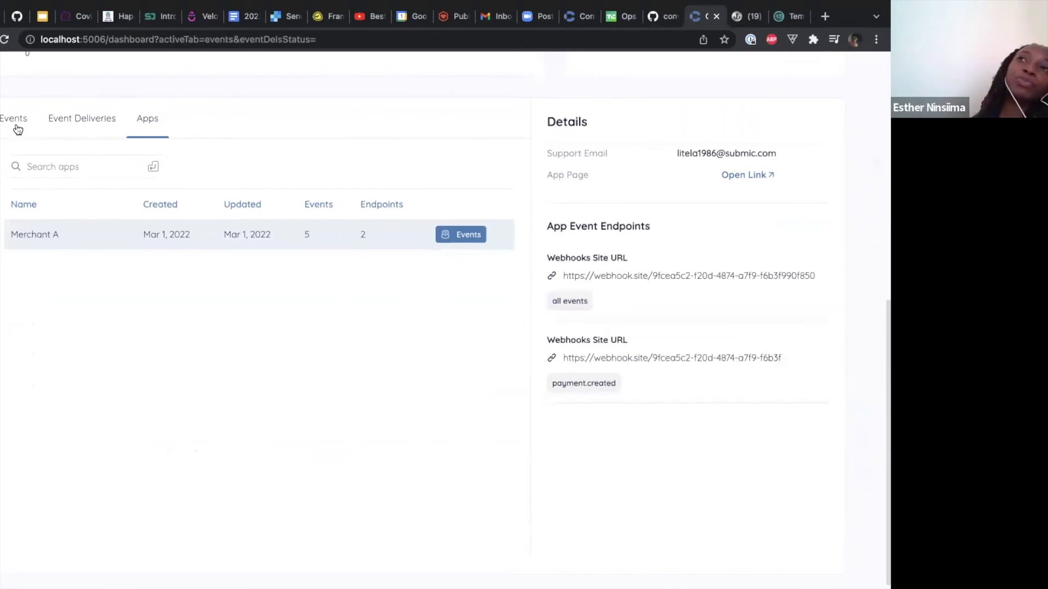
click(18, 127)
scroll(495, 117, up, 10)
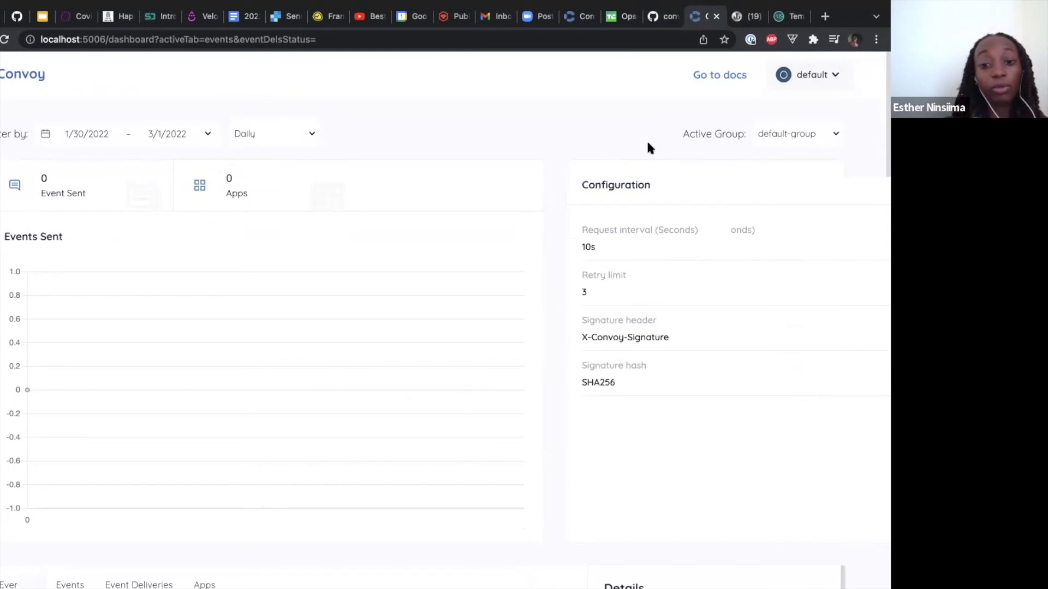
Step: Stop the Convoy server in the terminal, restart it with "convoy server --config ./convoy.json" and reload the dashboard
key(ctrl+c)
key(Up)
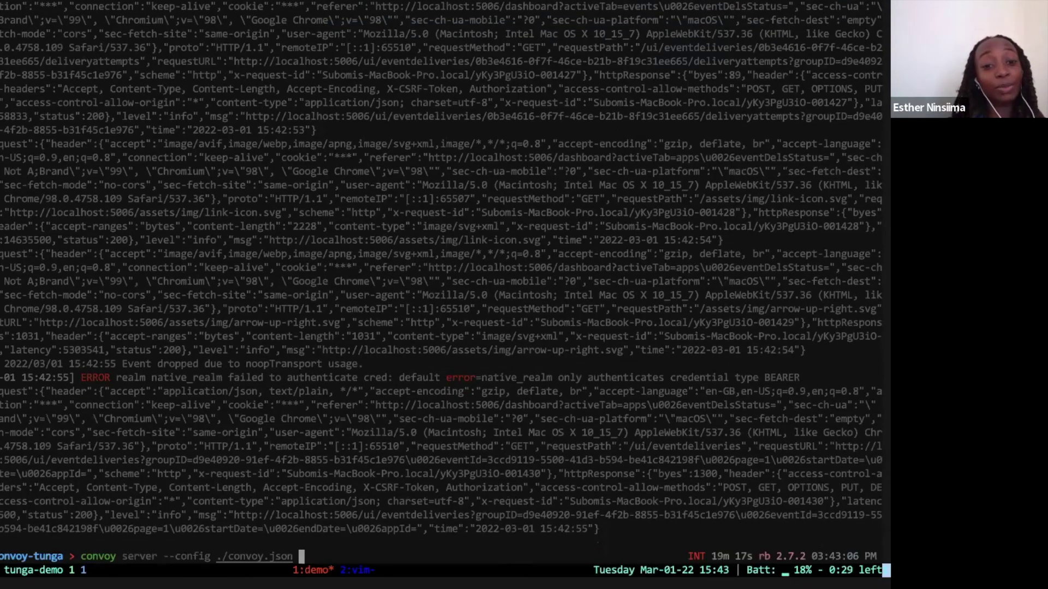
key(Return)
key(super+Tab)
key(super+r)
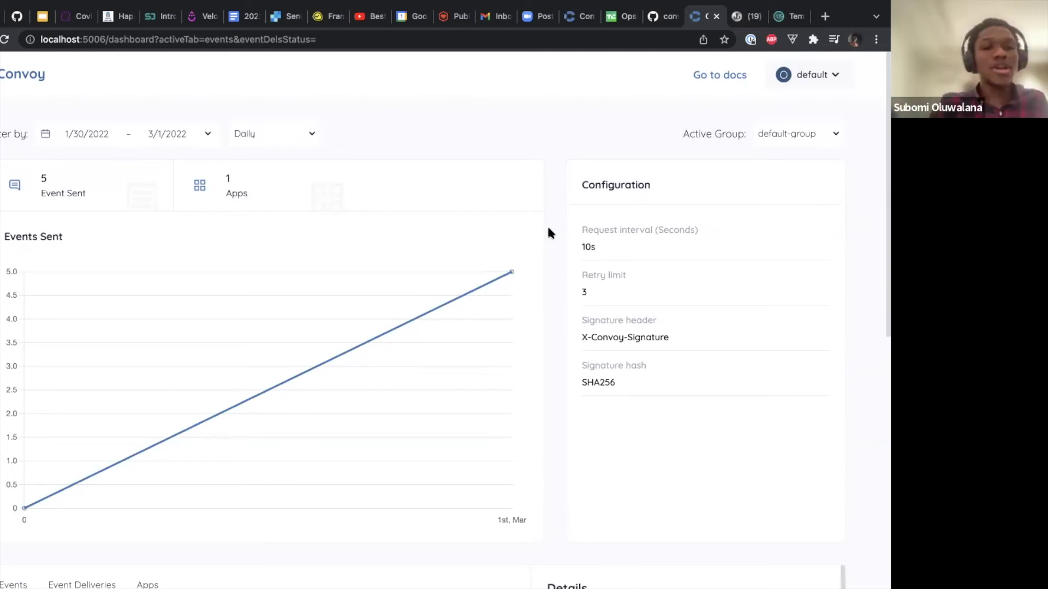
Step: Switch to the "Webhooks with Convoy: 0 to 100" Google Slides deck and start the slideshow from "The Future" slide
click(42, 15)
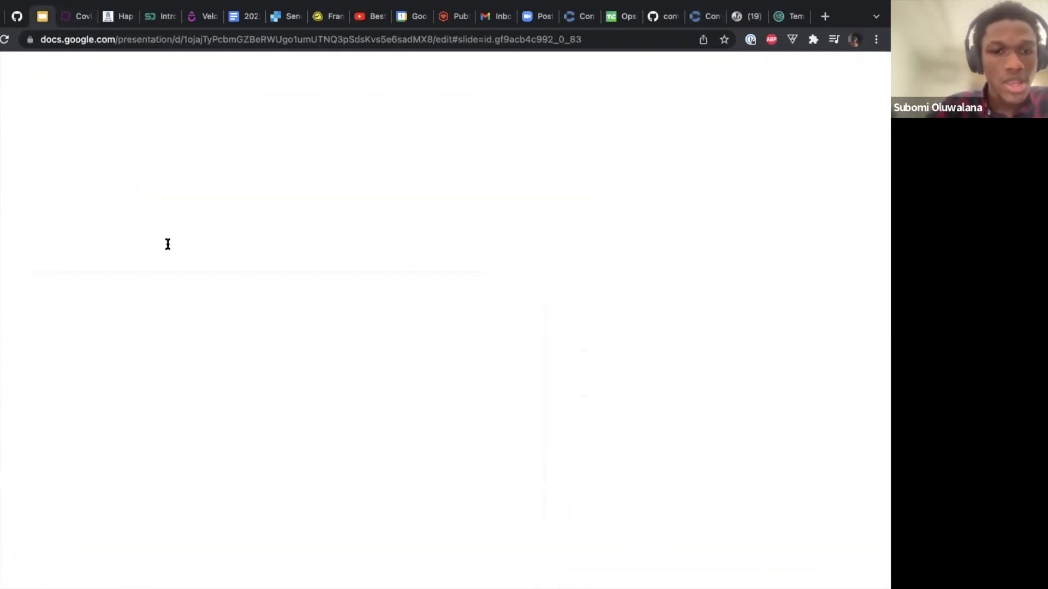
click(54, 500)
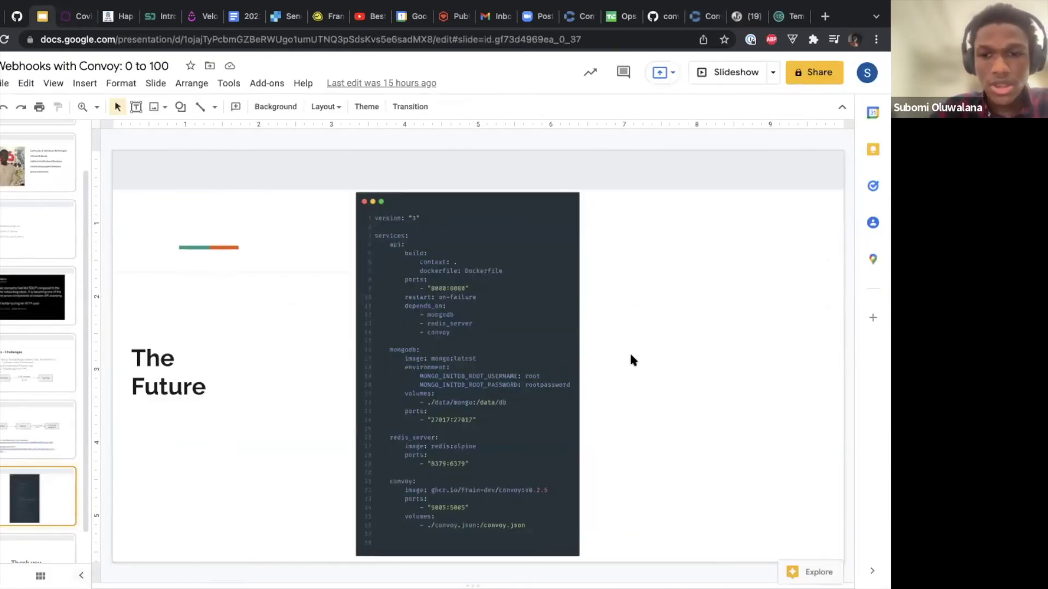
click(738, 70)
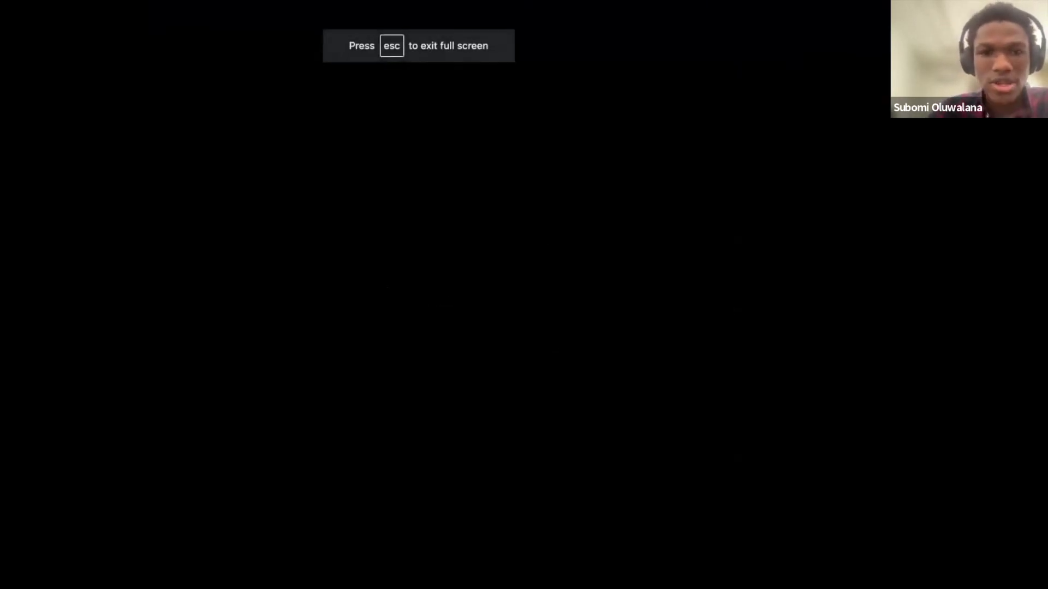